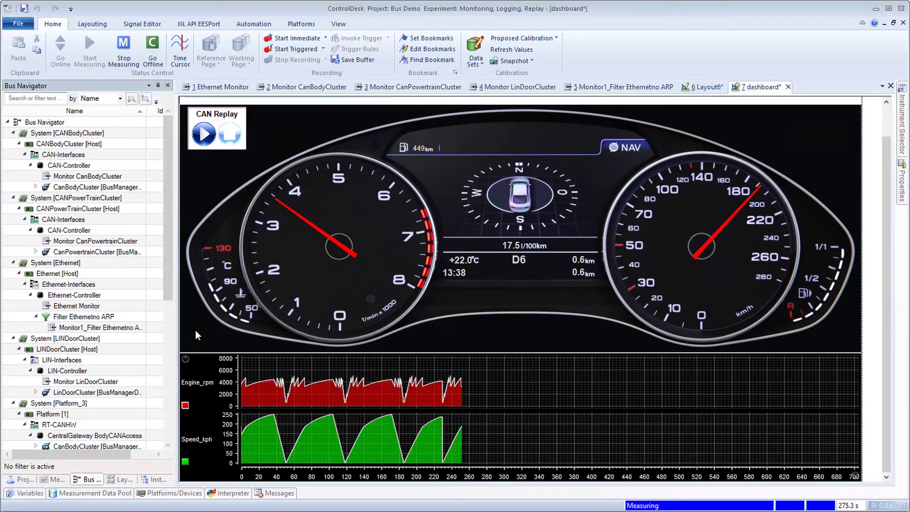
Scroll the Bus Navigator tree down to Receiver Node > CAN-Interfaces.
drag(168, 281, 184, 432)
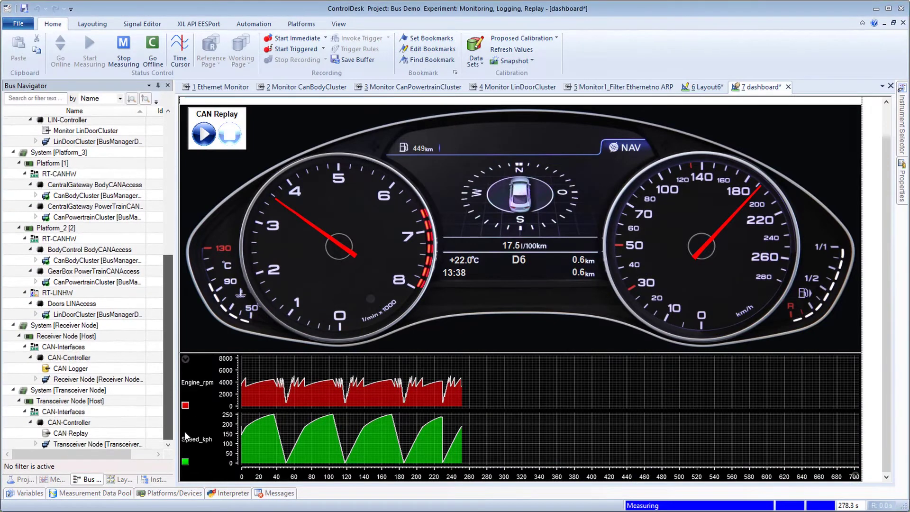
Create 'CAN Monitor' under the Receiver Node's CAN-Controller and open its empty trace.
click(93, 358)
right_click(94, 362)
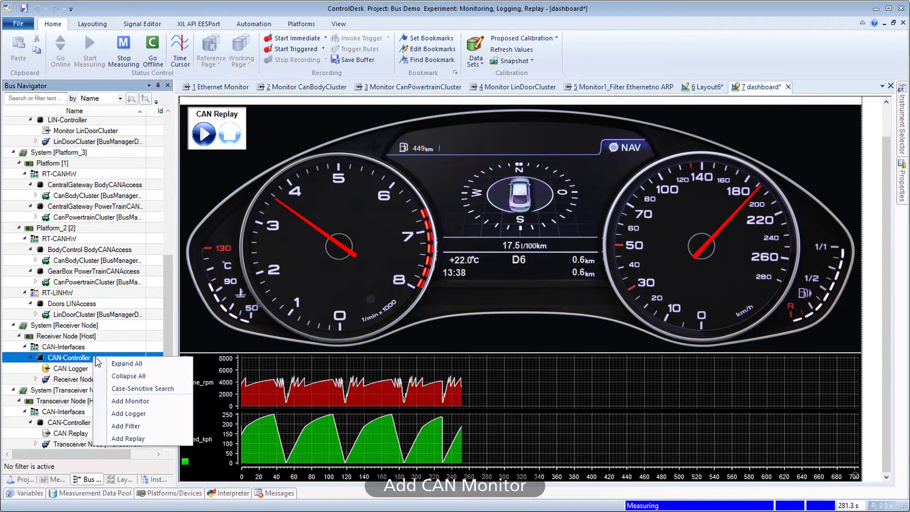
click(158, 402)
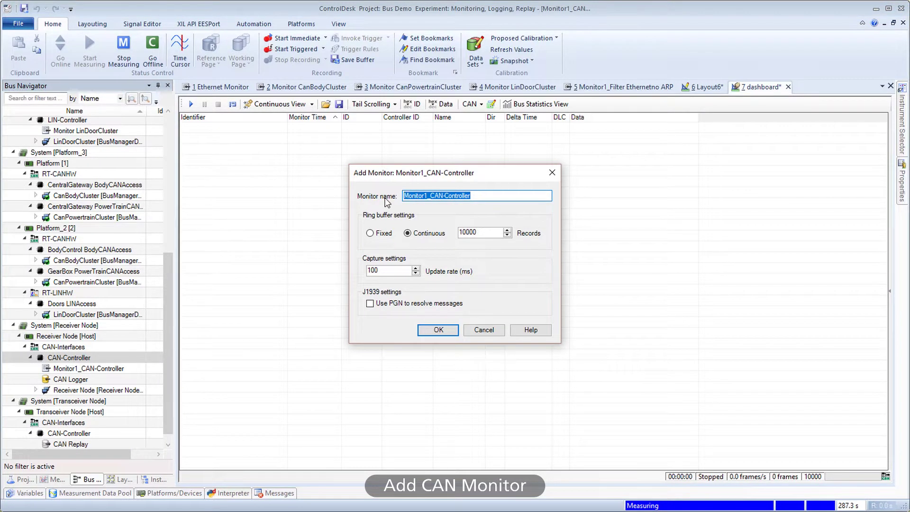
text(CAN Monitor)
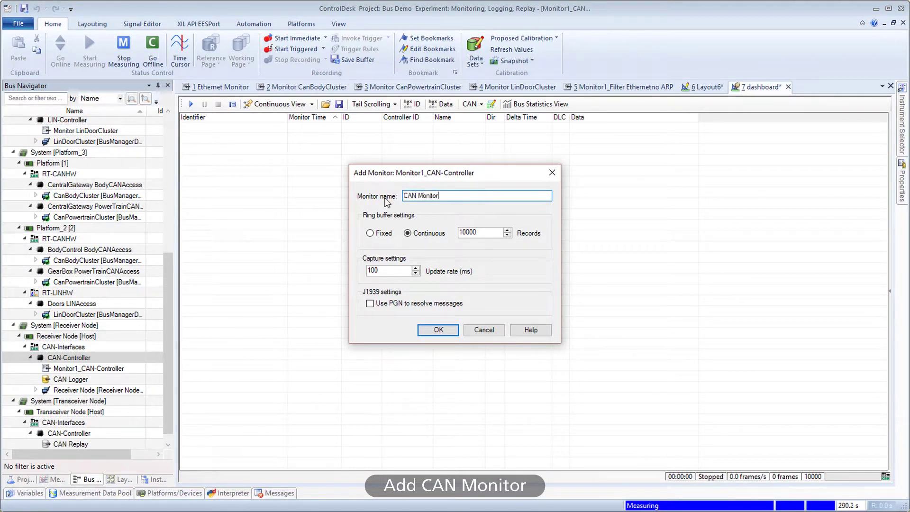
click(438, 330)
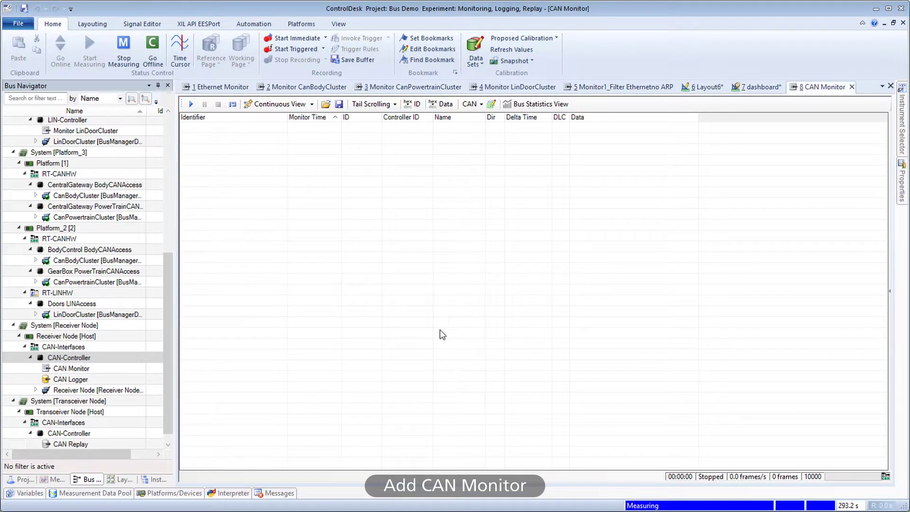
drag(172, 368, 171, 373)
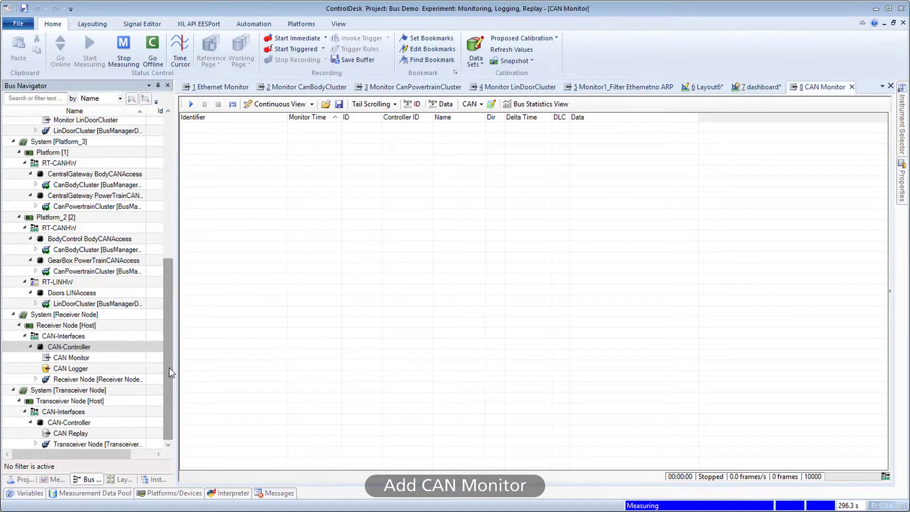
Activate and start CAN Replay, then start the CAN Monitor capturing frames like Engine_1.
right_click(80, 434)
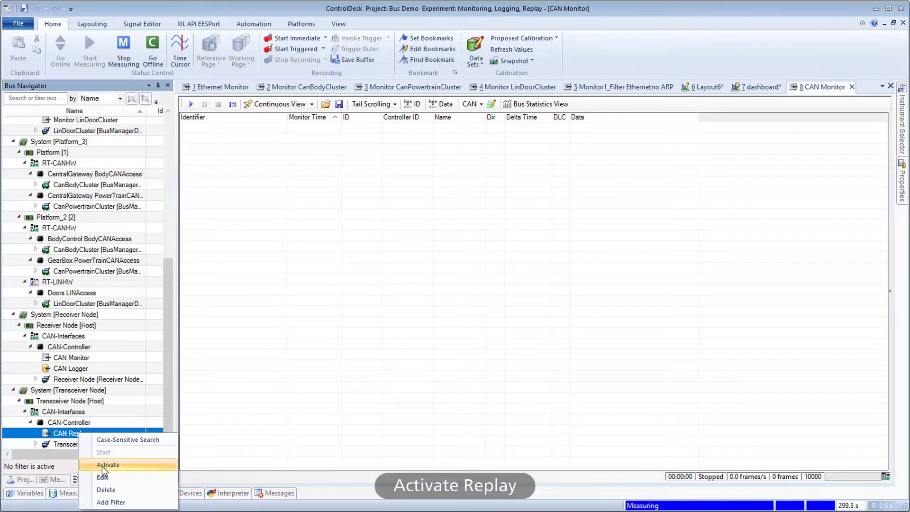
click(101, 465)
right_click(93, 439)
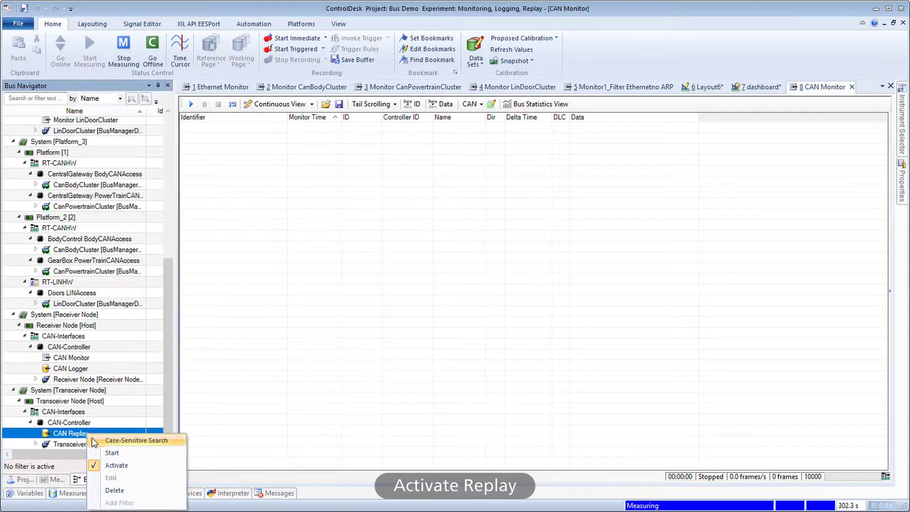
click(112, 453)
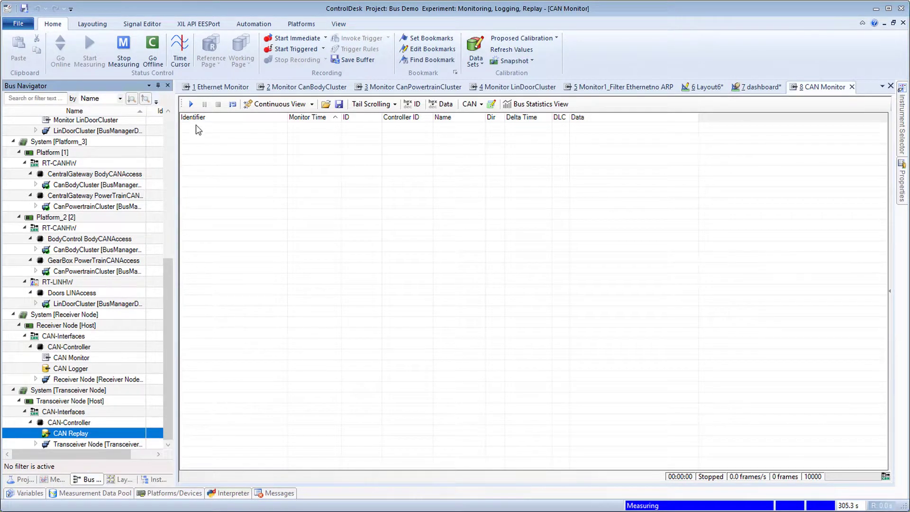
click(191, 104)
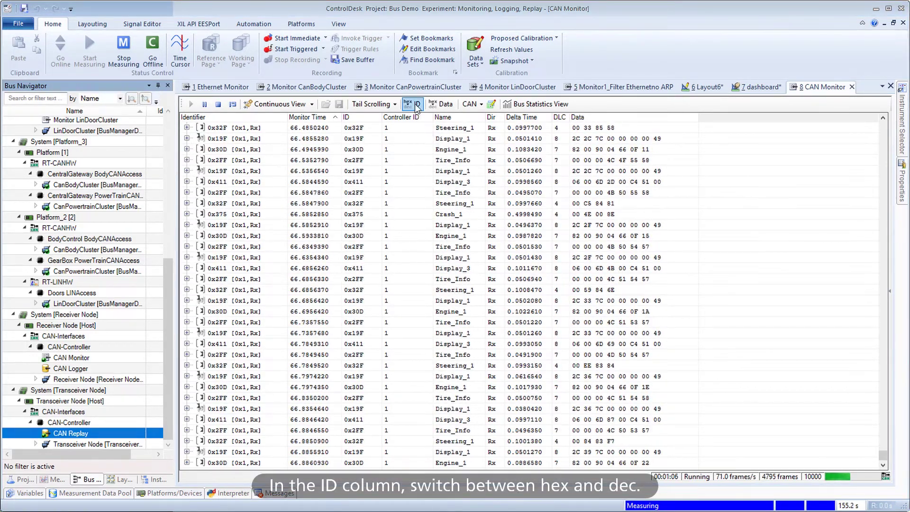
Set the CAN Monitor's ID column to decimal while the Data column stays hex.
click(416, 105)
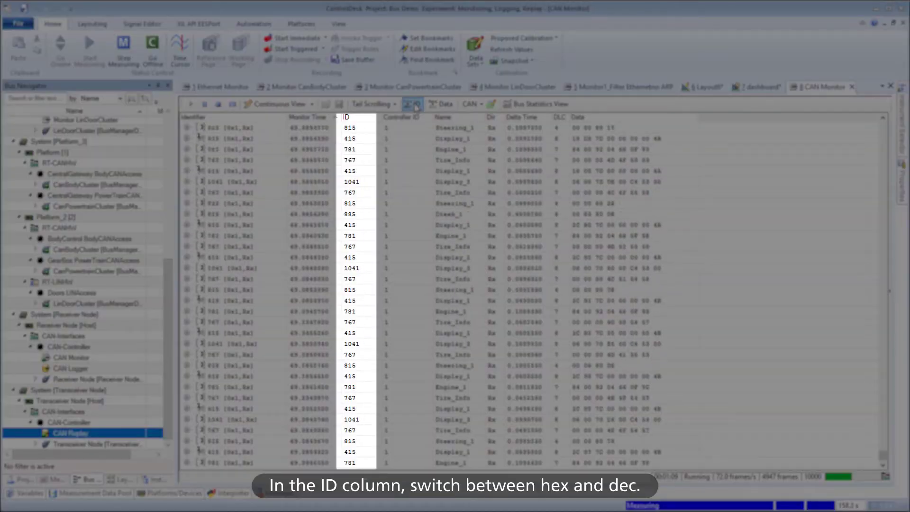
click(415, 105)
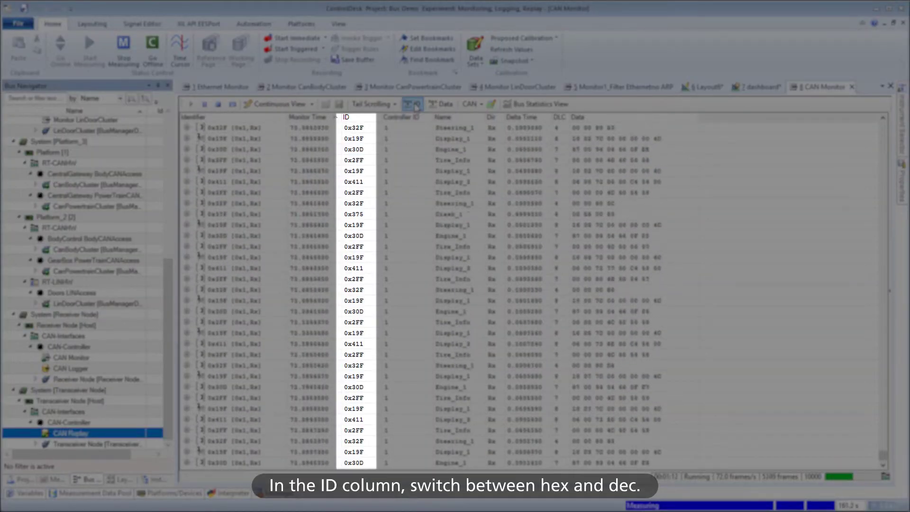
click(416, 105)
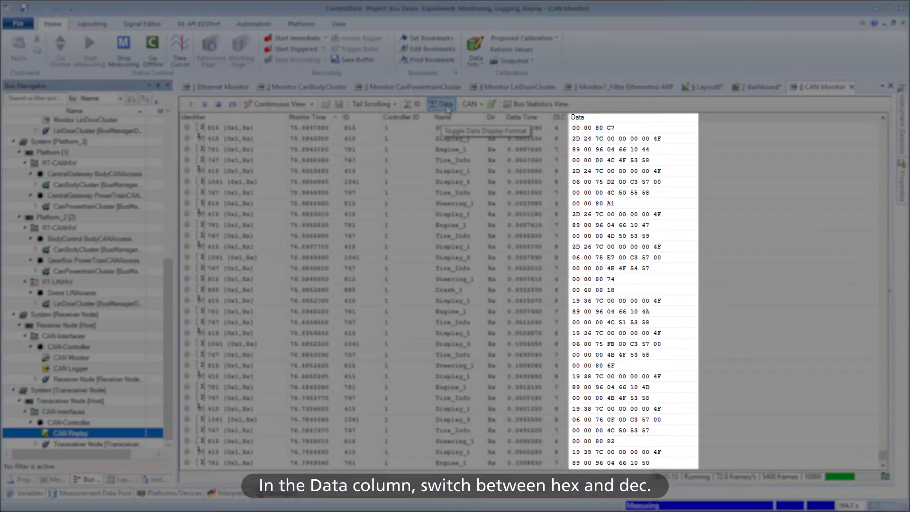
click(447, 107)
click(447, 107)
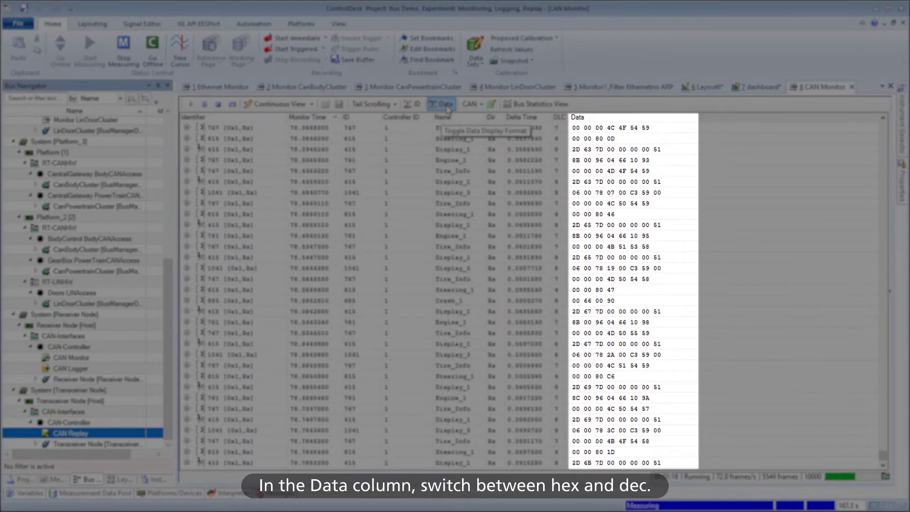
click(447, 107)
click(447, 107)
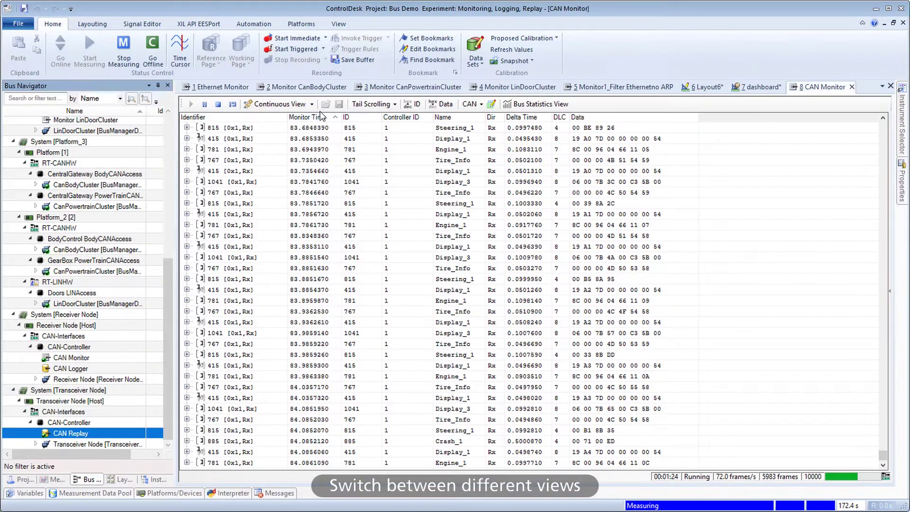
click(311, 105)
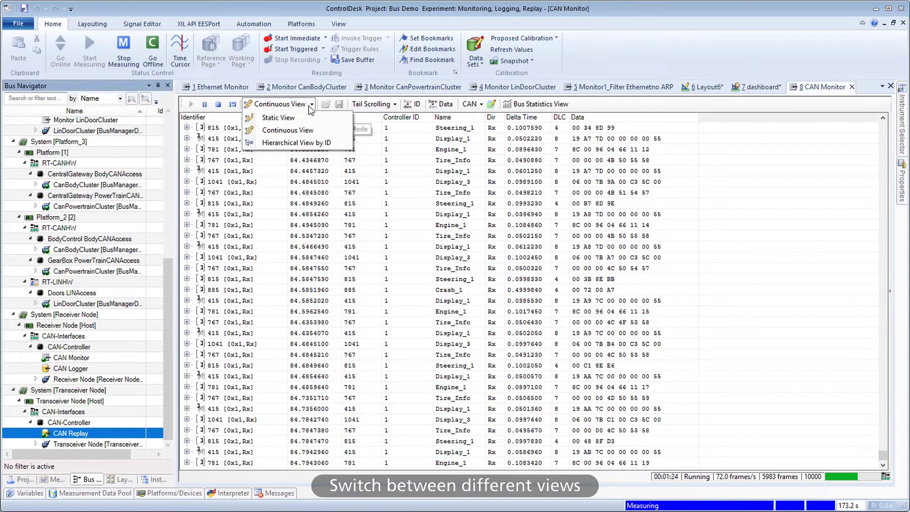
click(310, 118)
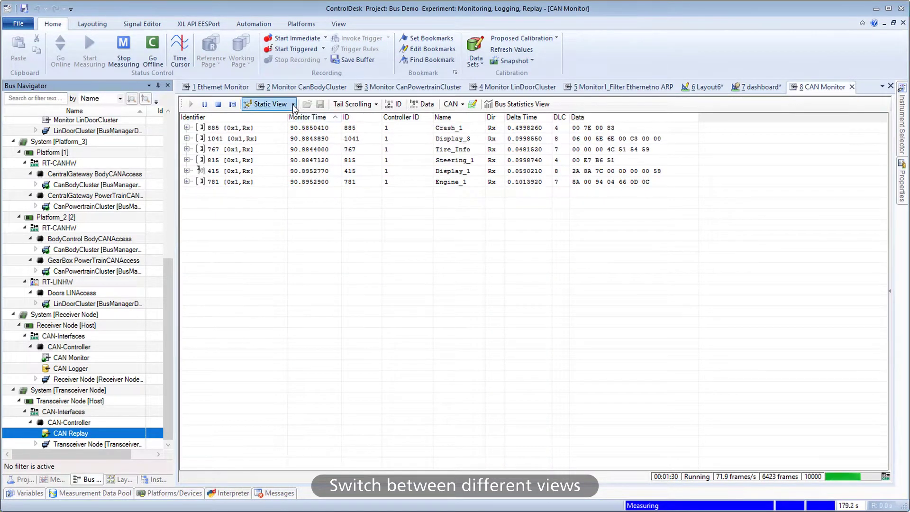
click(292, 105)
click(295, 142)
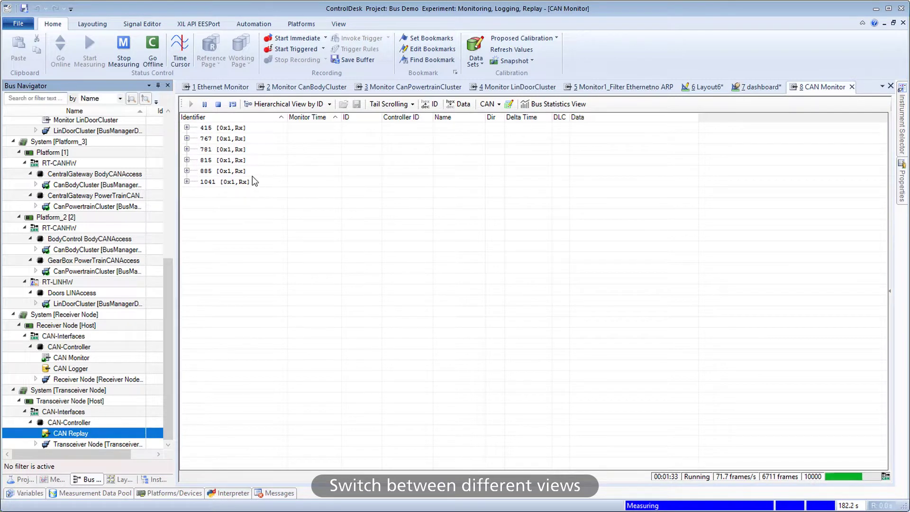
click(186, 160)
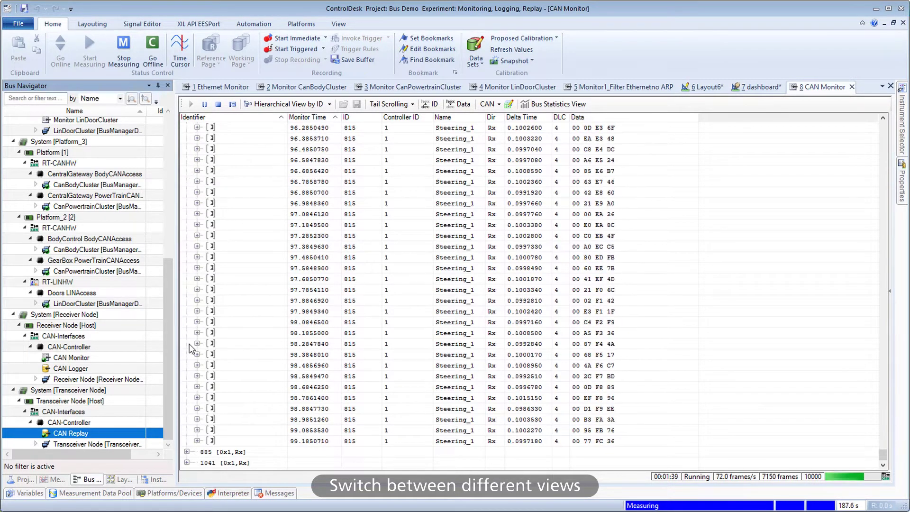
click(197, 388)
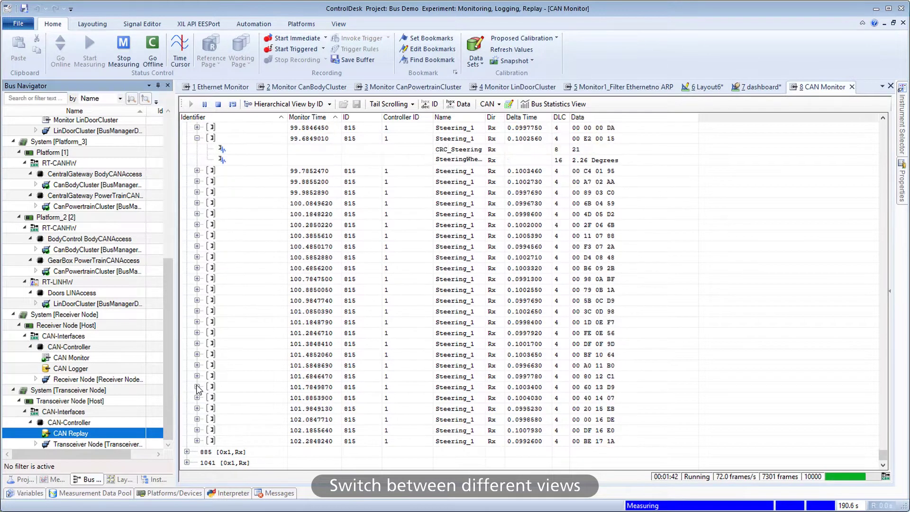
click(313, 103)
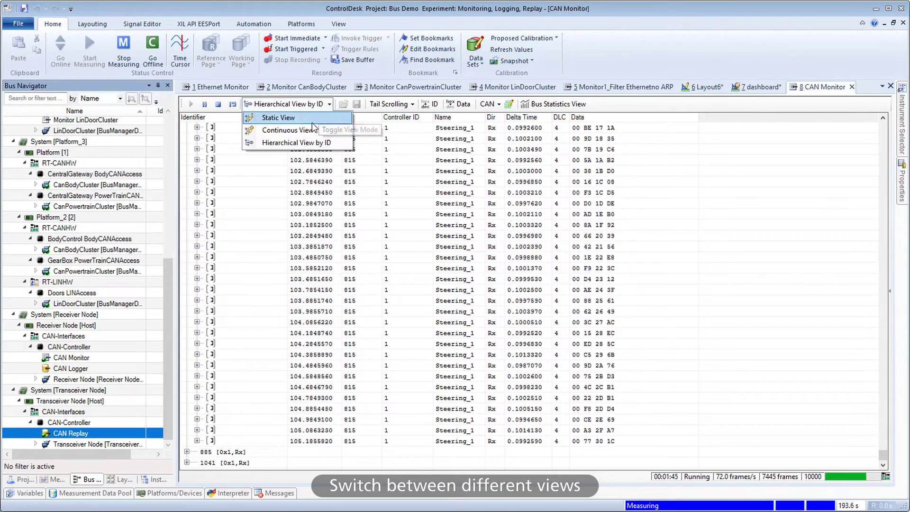
click(312, 134)
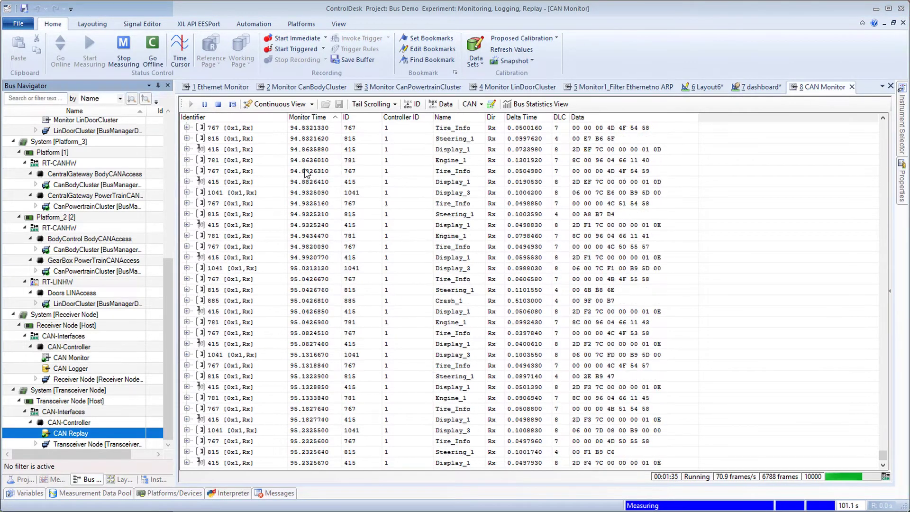
On Monitor CanBodyCluster, enable Bus Statistics View and select messages like CarLockControlIPdu.
click(305, 89)
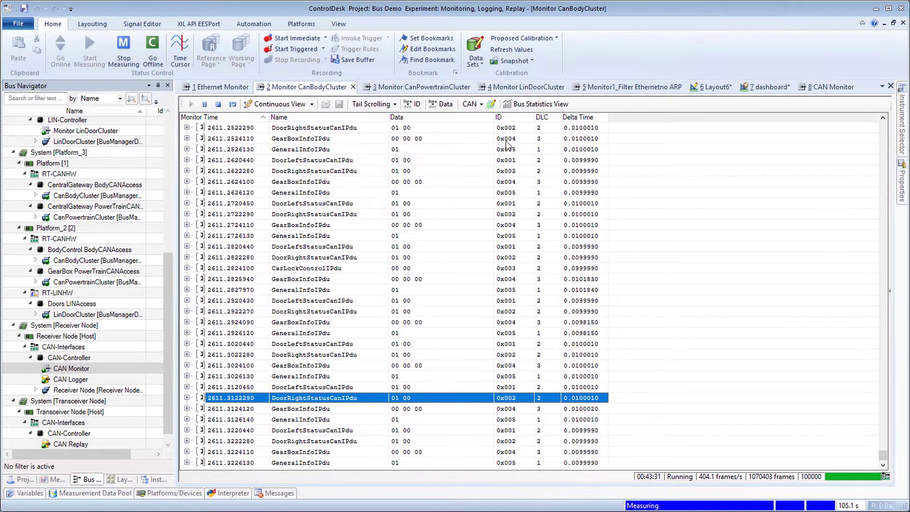
click(562, 105)
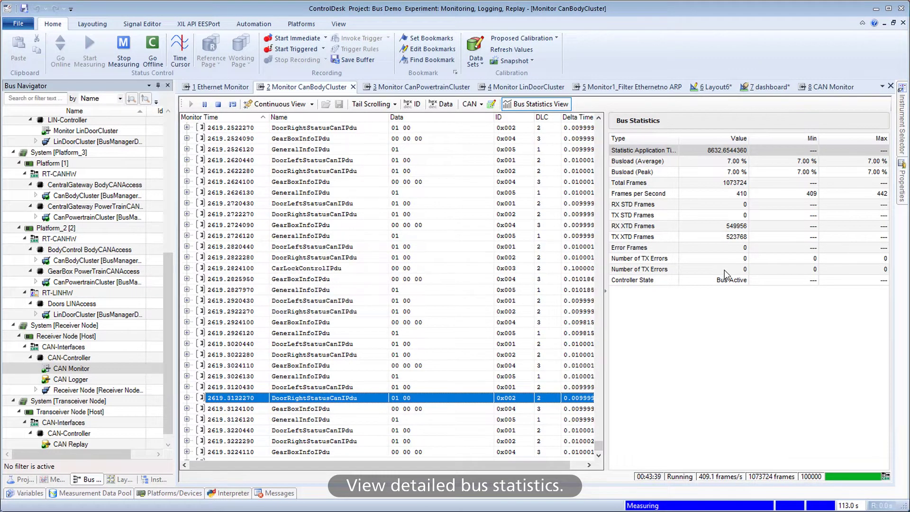
click(304, 268)
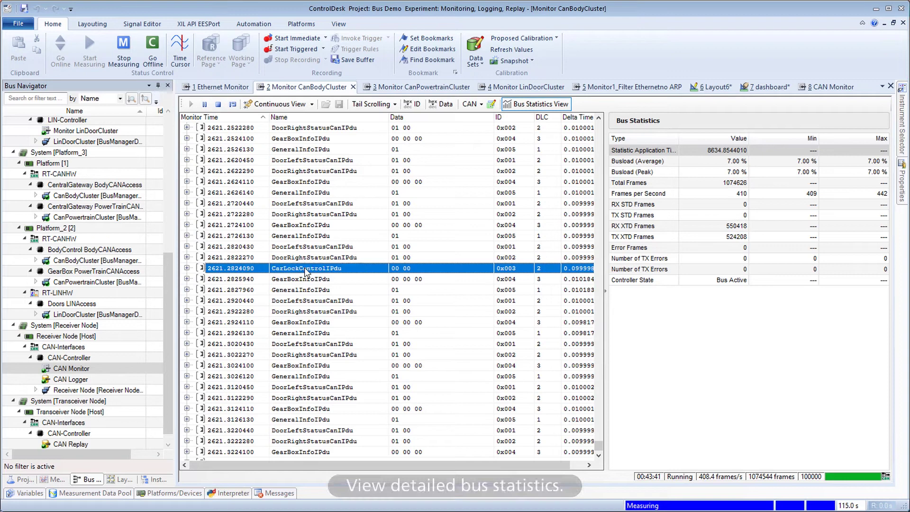
click(293, 377)
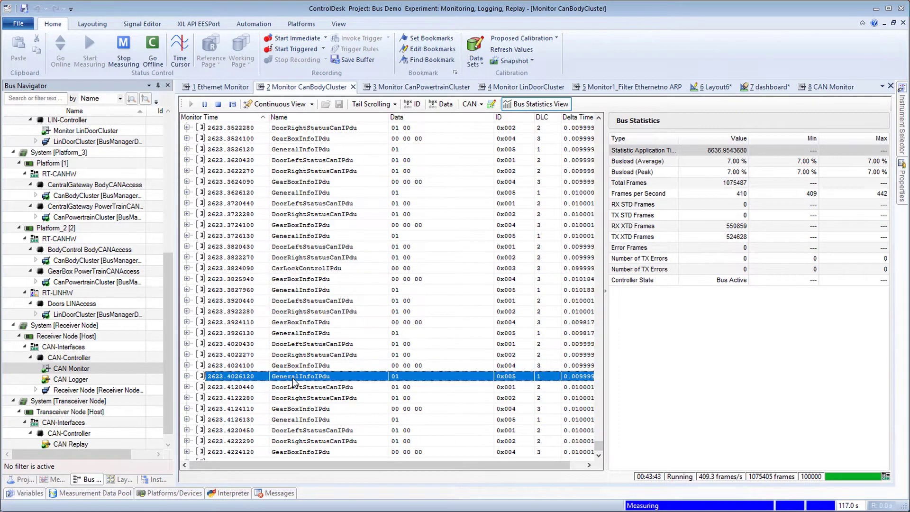
click(306, 431)
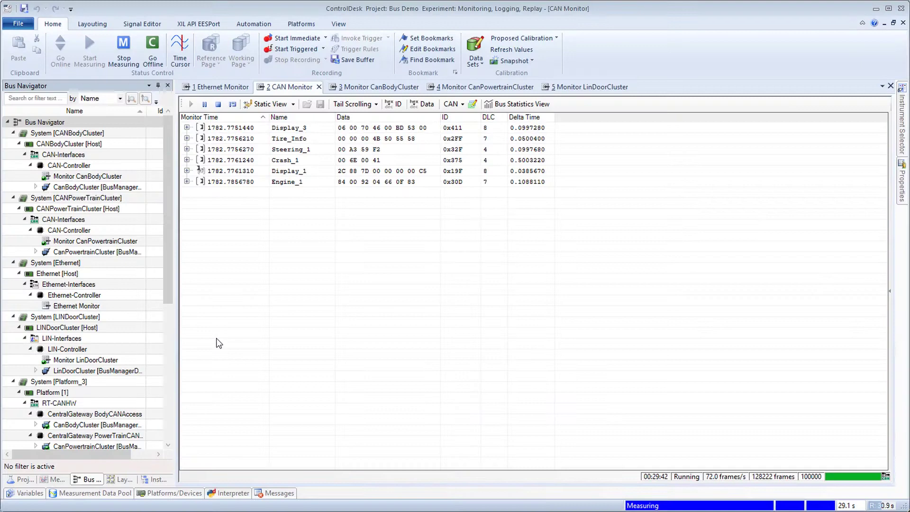
Add the predefined No ARP filter ('not arp') to the Ethernet-Controller as 'Filter Ethernetno ARP'.
right_click(120, 298)
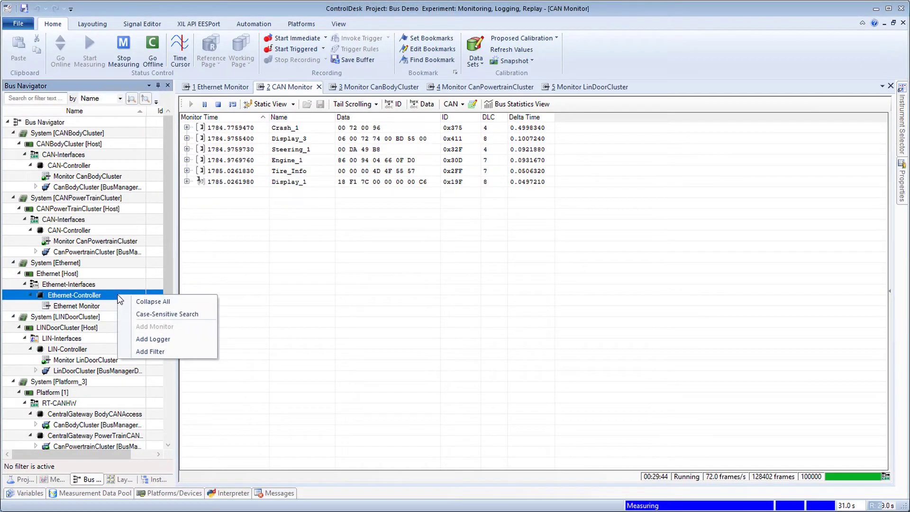
click(181, 352)
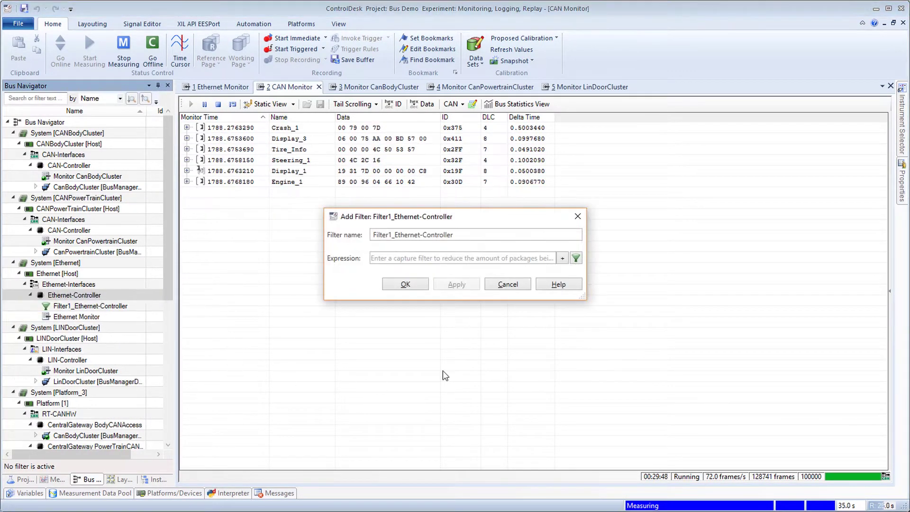
click(576, 258)
click(564, 272)
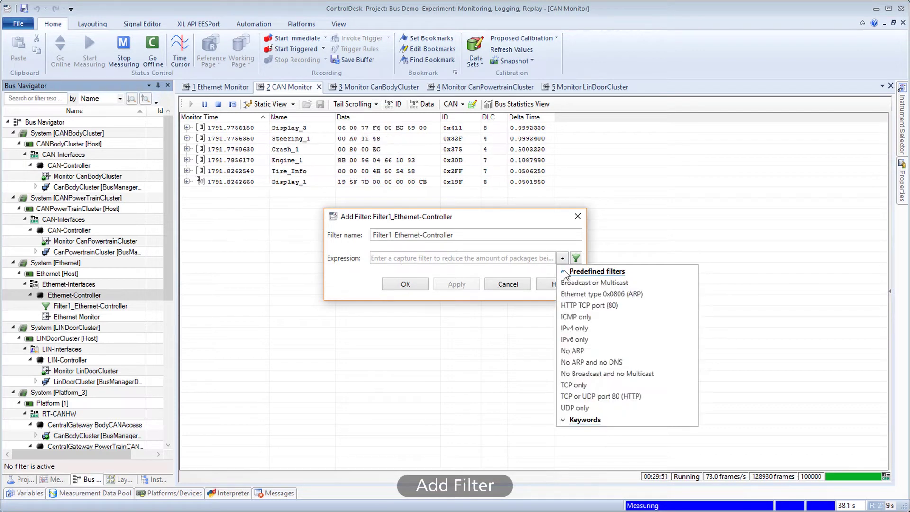
click(574, 350)
click(395, 235)
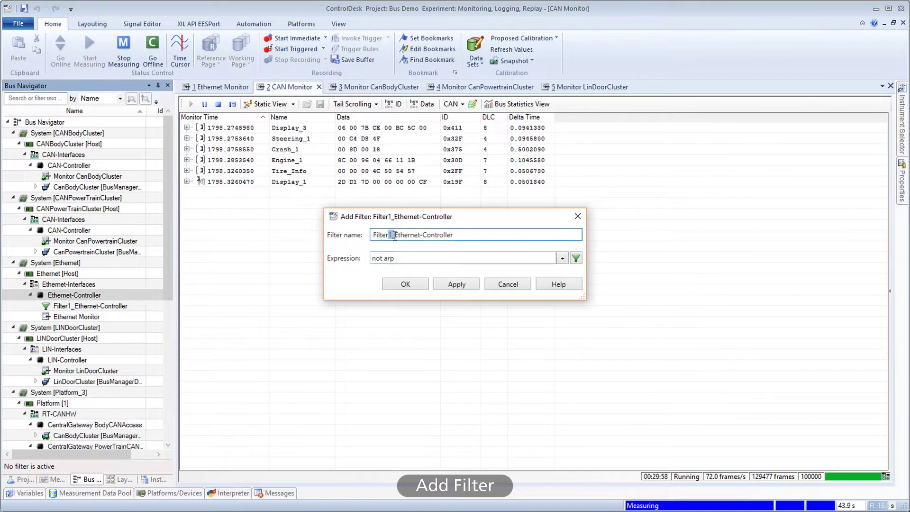
drag(414, 235, 481, 237)
text(no ARP)
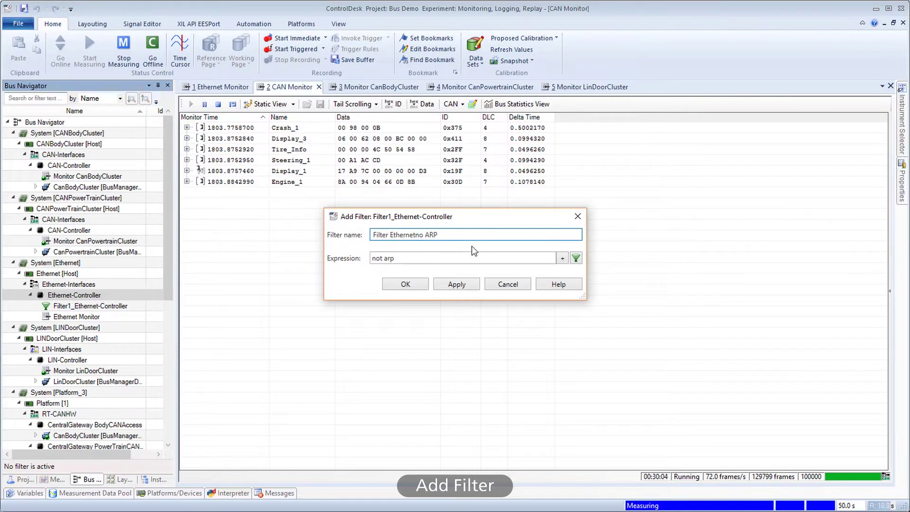
click(406, 284)
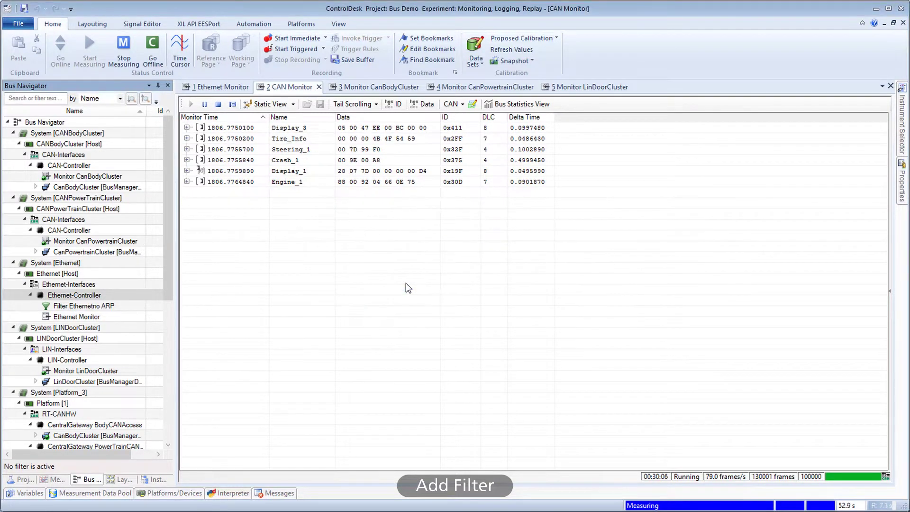
click(86, 306)
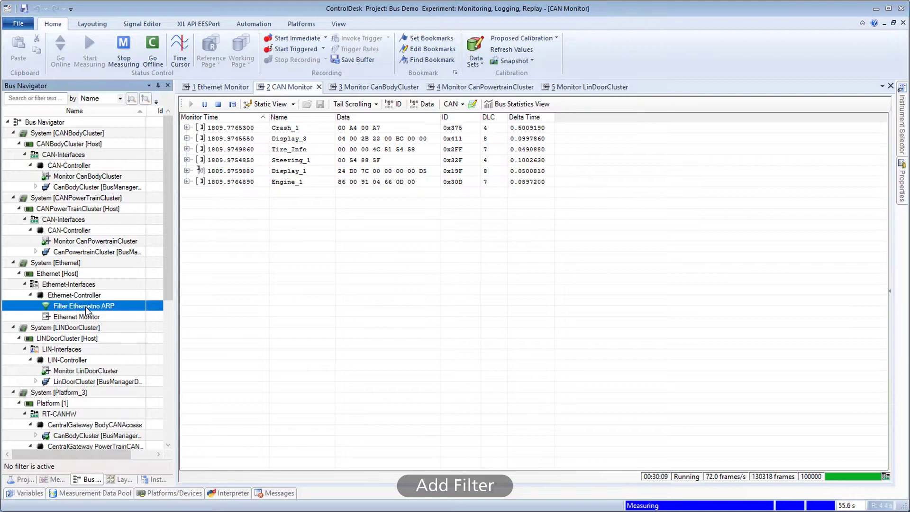
Add Monitor1_Filter Ethernetno ARP under the filter, start it, and return to 1 Ethernet Monitor.
right_click(85, 307)
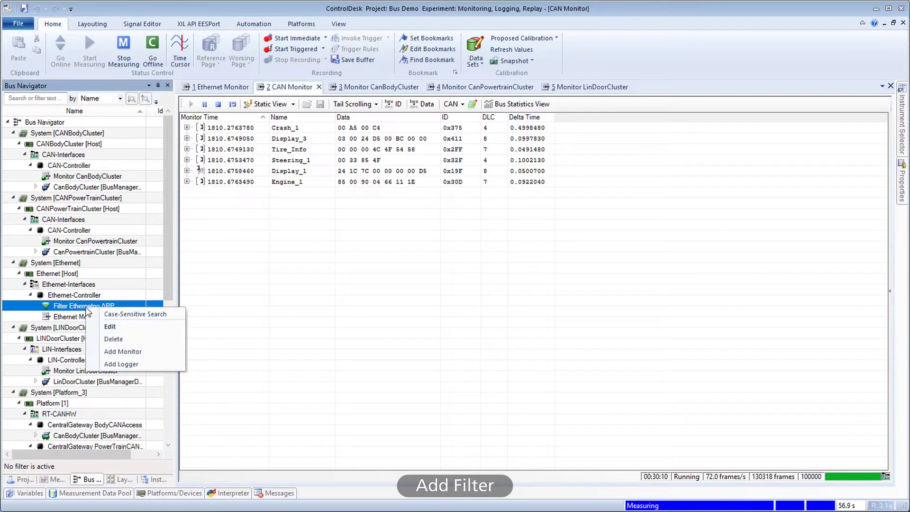
click(137, 352)
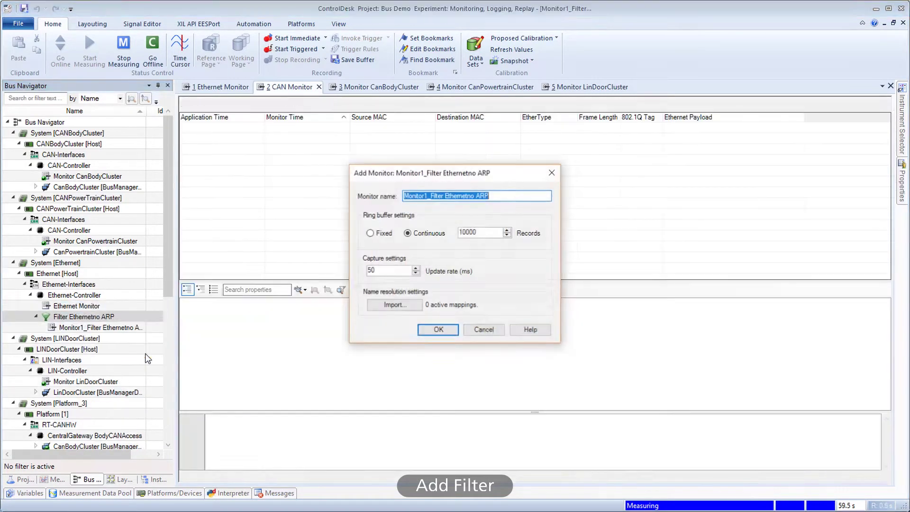
click(433, 330)
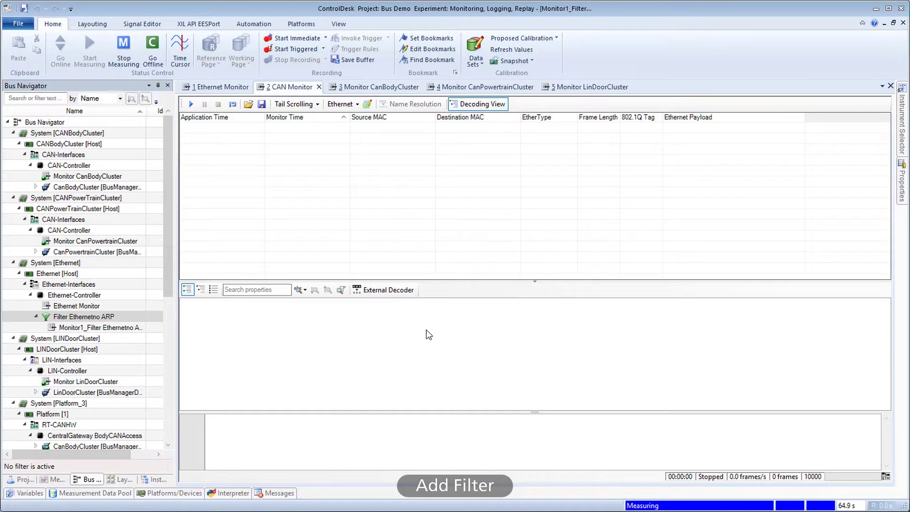
click(478, 104)
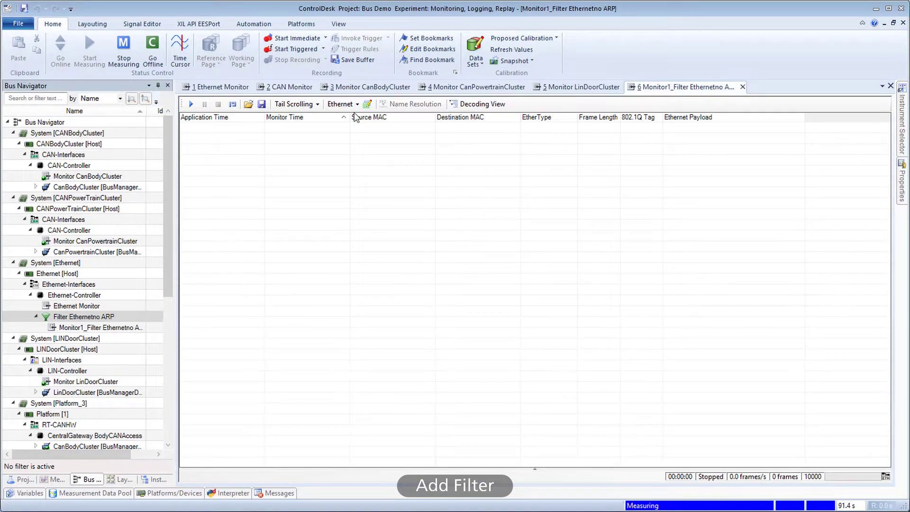
click(189, 105)
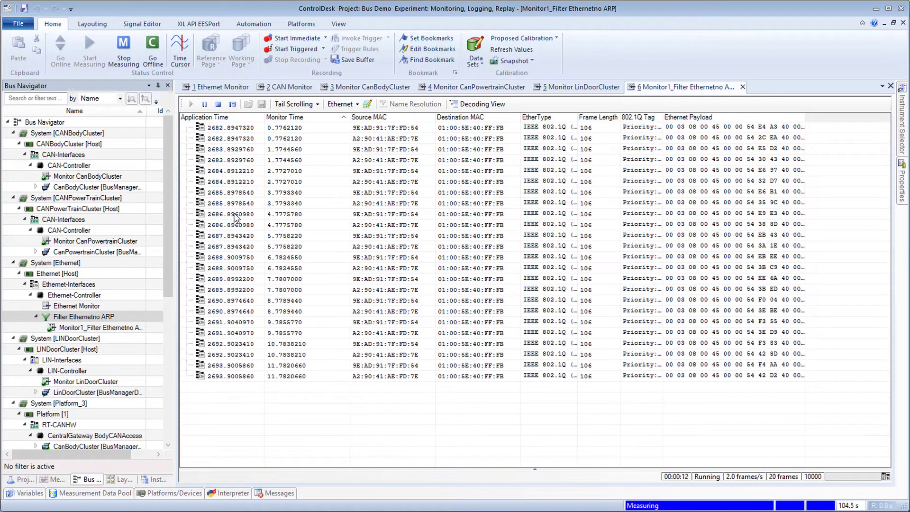
click(220, 87)
Stop the Ethernet Monitor, select the frame at 5.2768040 and turn on Decoding View.
click(218, 104)
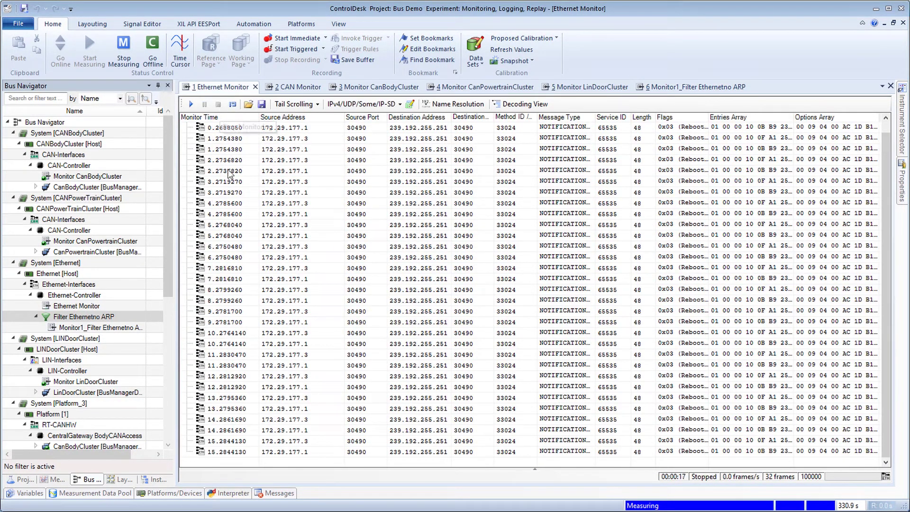
click(229, 236)
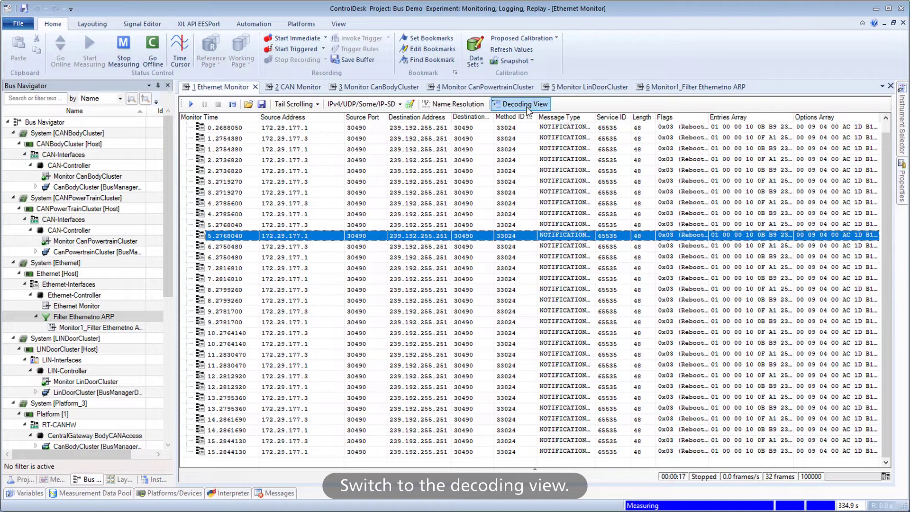
click(521, 104)
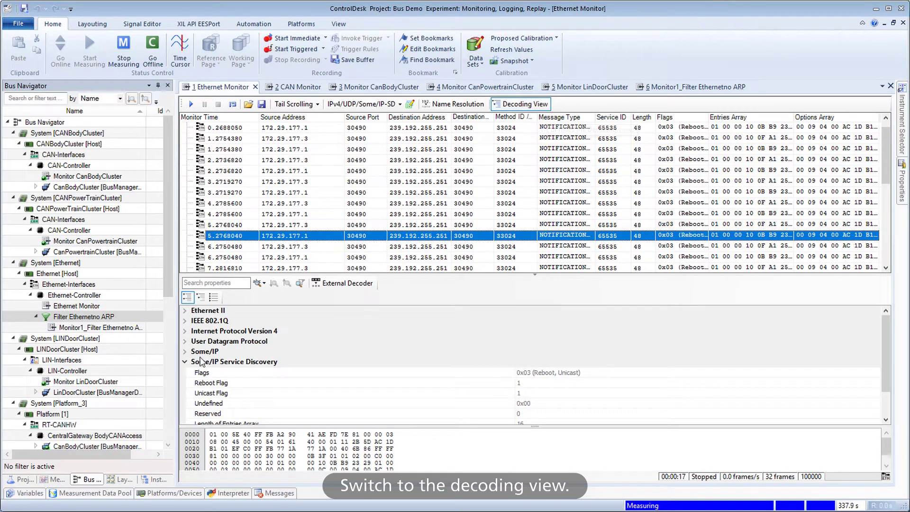
Expand and inspect the Ethernet II, IEEE 802.1Q, IPv4, UDP and Some/IP layers in turn.
click(185, 311)
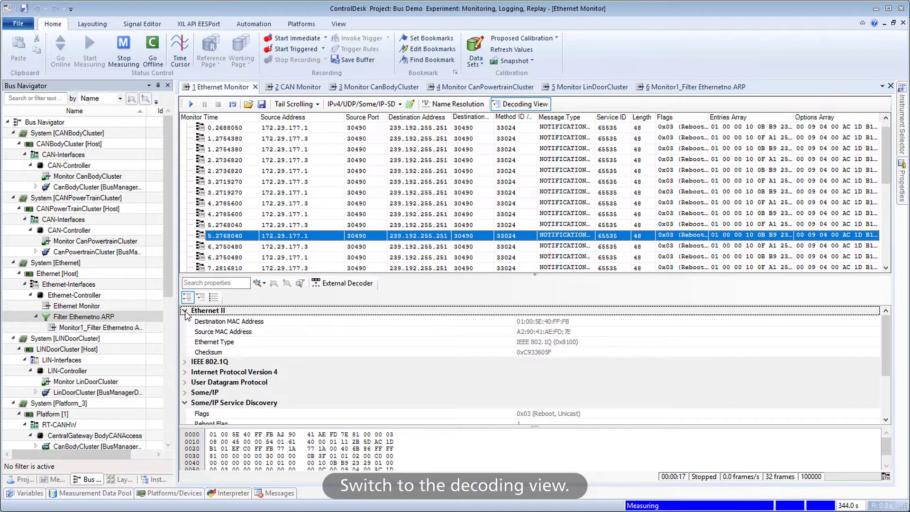
click(185, 311)
click(185, 322)
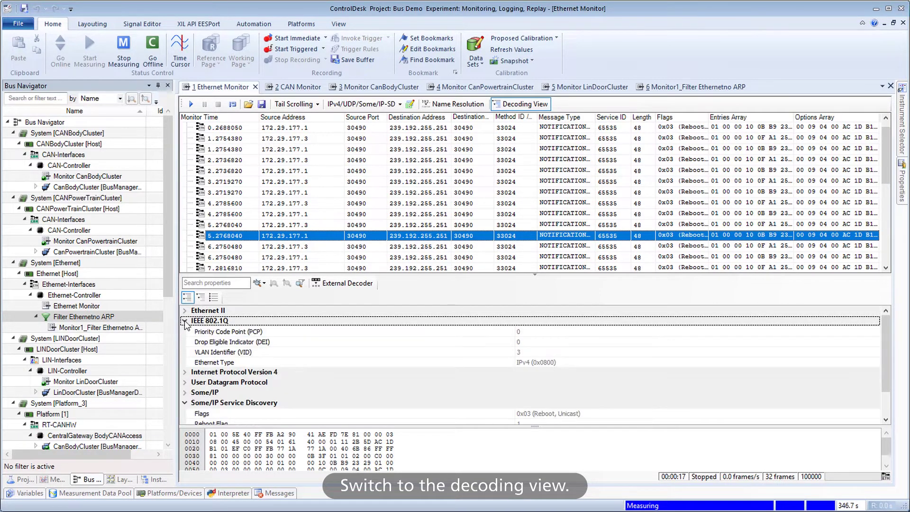
click(185, 321)
click(185, 332)
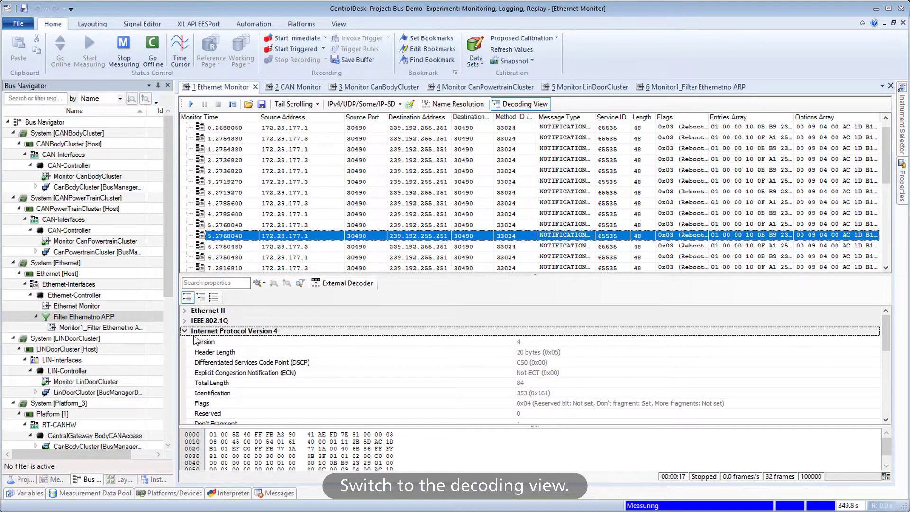
click(184, 332)
click(185, 342)
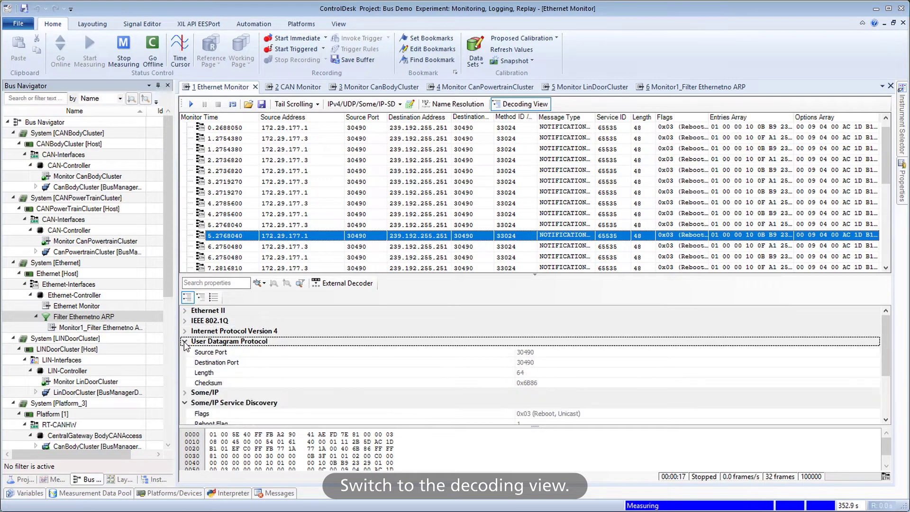
click(184, 342)
click(185, 351)
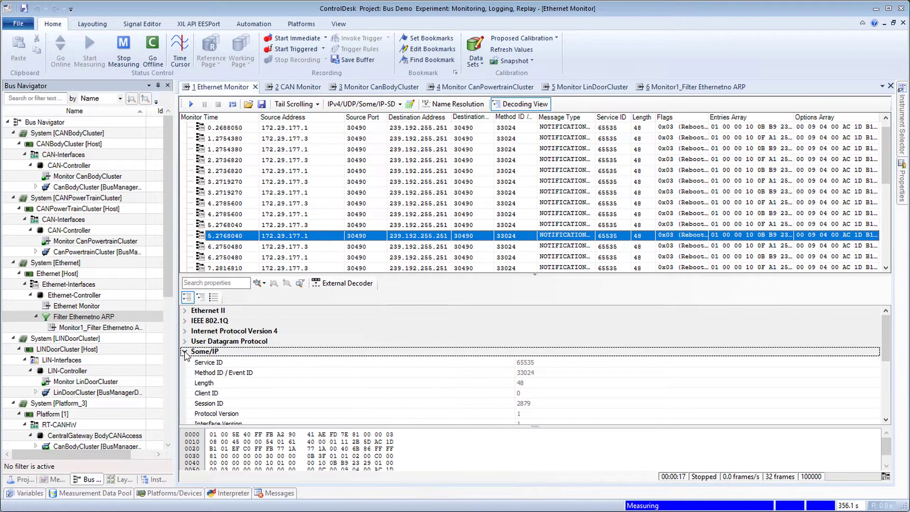
click(185, 351)
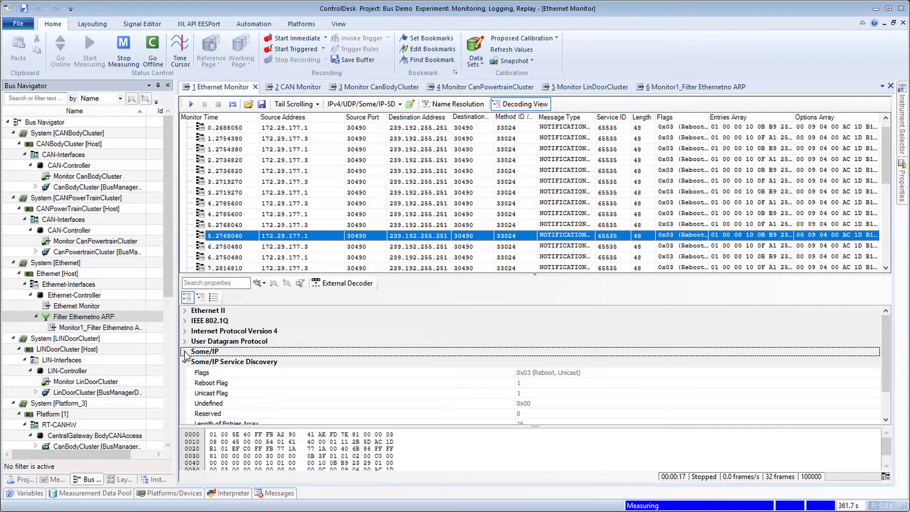
Enable the external decoder and inspect the Frame 1, Ethernet II and 802.1Q layers.
click(351, 285)
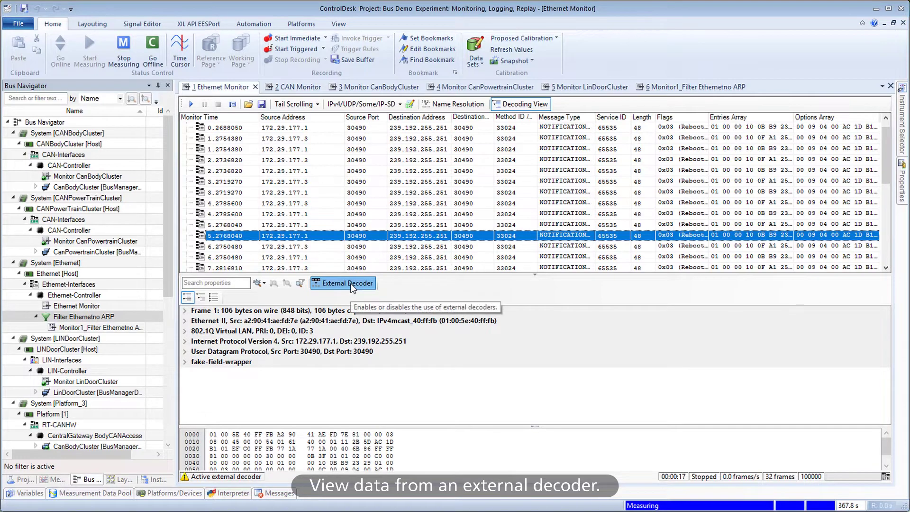
click(185, 311)
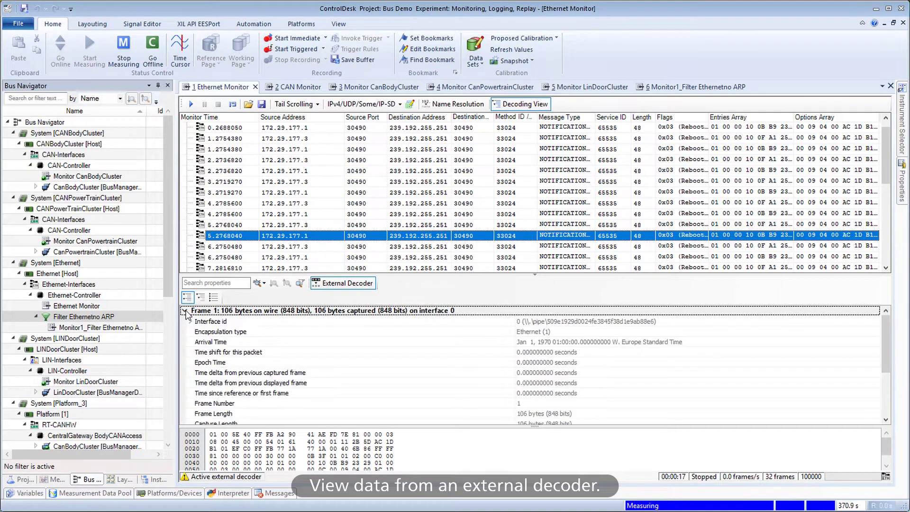
click(186, 312)
click(185, 322)
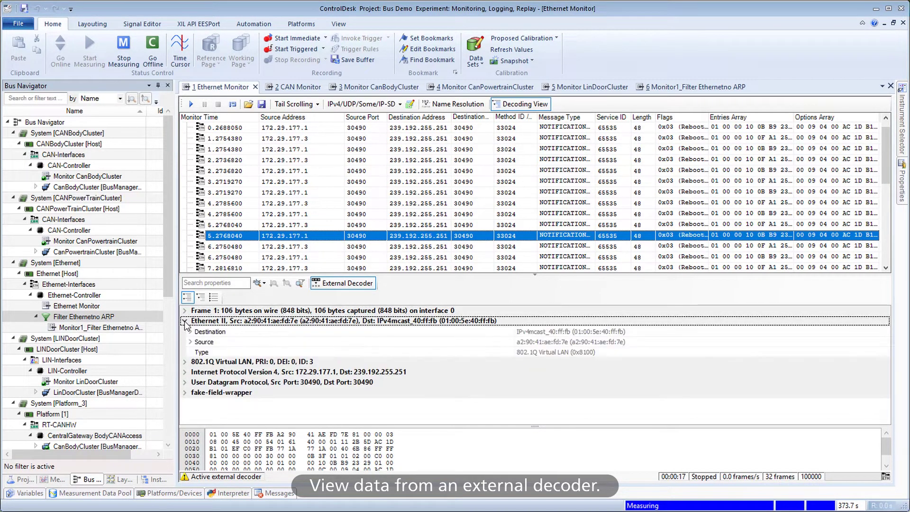
click(185, 321)
click(186, 332)
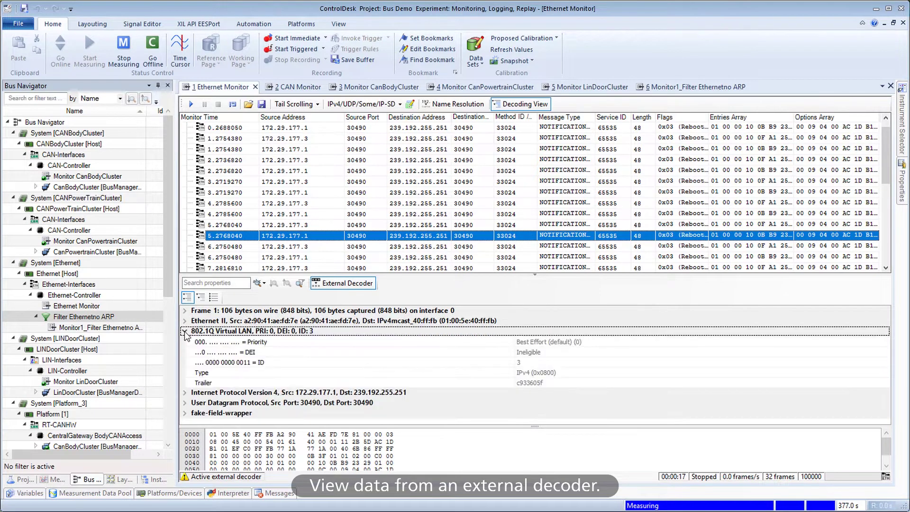
click(186, 332)
Inspect the IPv4, UDP and fake-field-wrapper layers, then disable the external decoder.
click(186, 342)
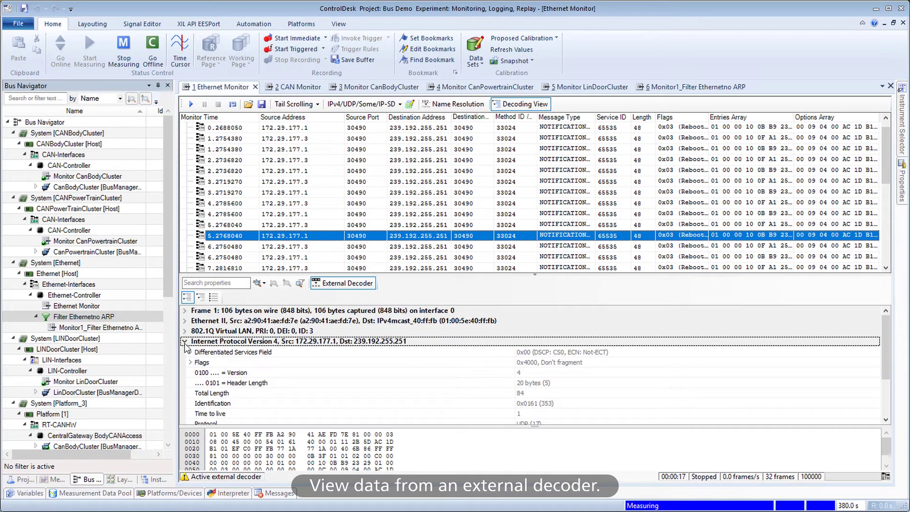
click(186, 342)
click(185, 352)
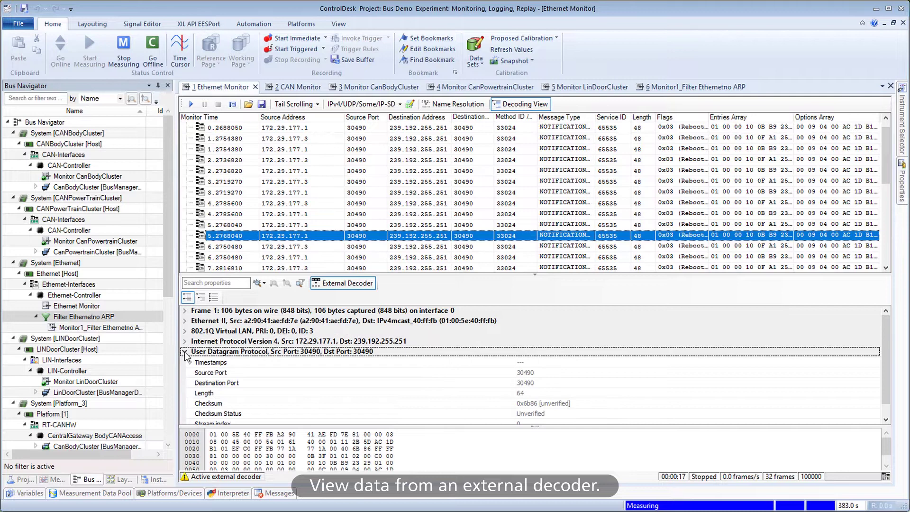
click(186, 352)
click(186, 363)
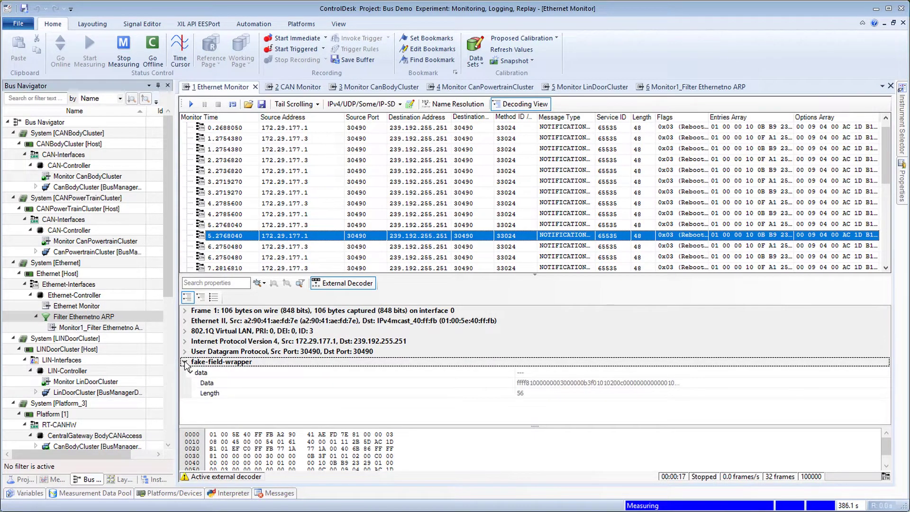
click(323, 284)
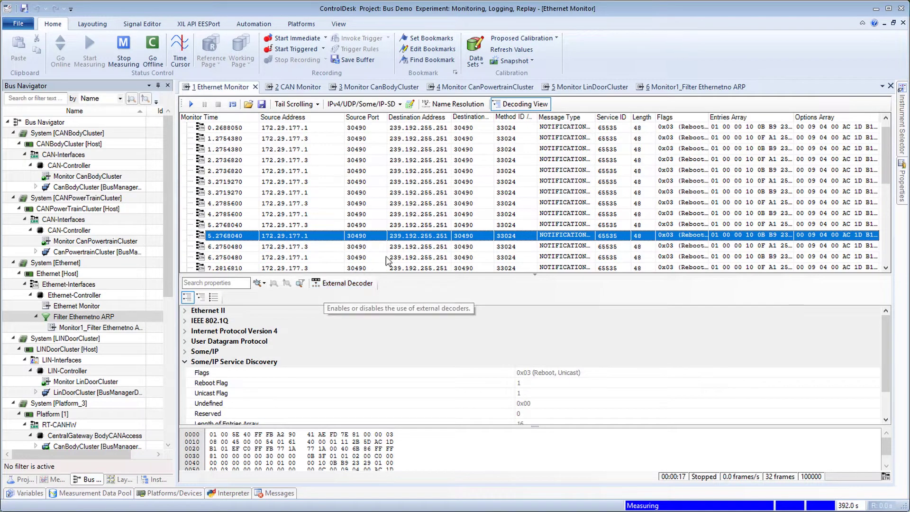
Hide the Decoding View, keeping the IPv4/UDP/Some/IP-SD protocol selection.
click(519, 104)
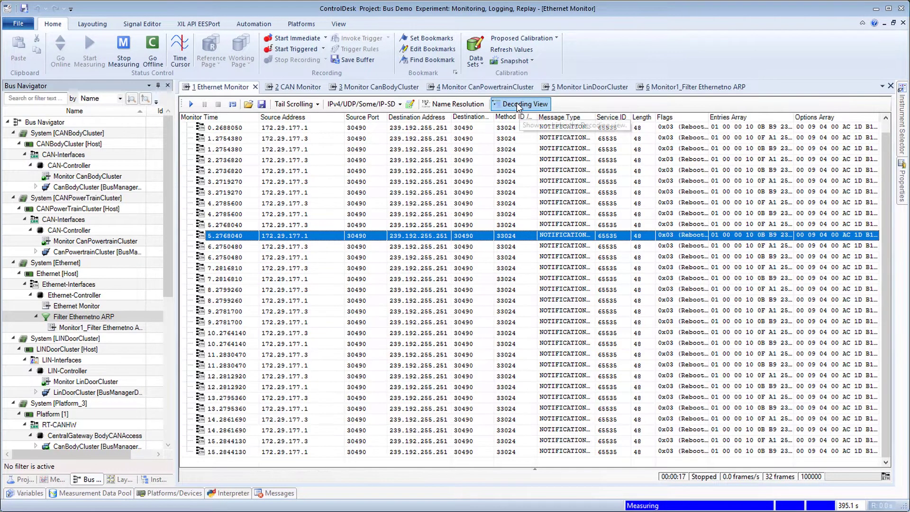
click(400, 104)
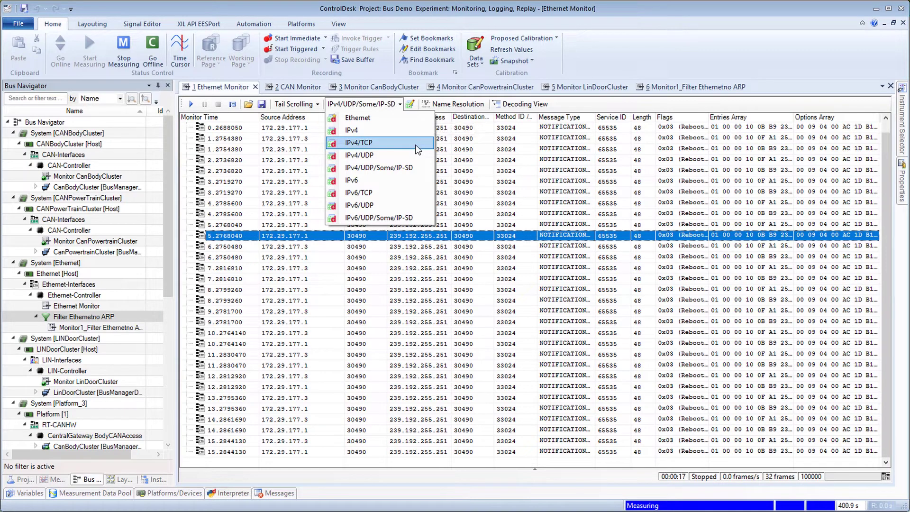
click(404, 106)
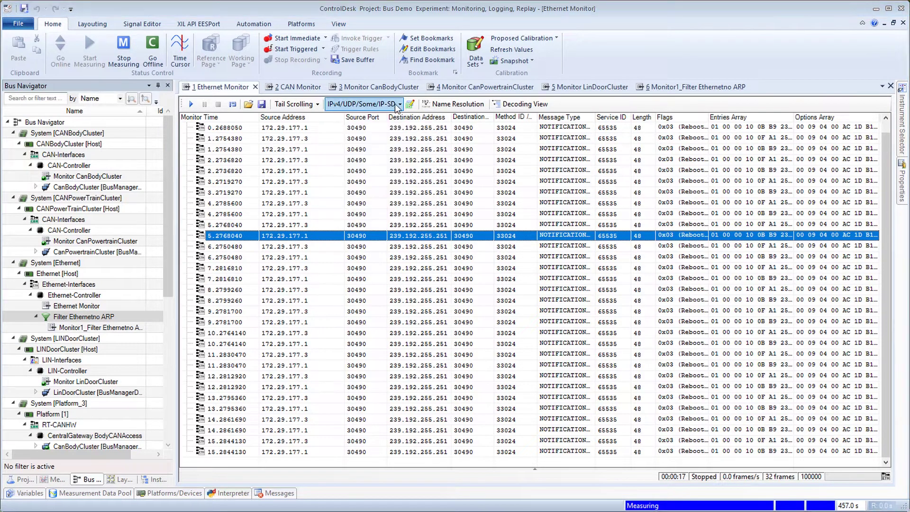
Turn on Name Resolution so addresses read GPS Service, Light Status Service and Multicast.
click(466, 103)
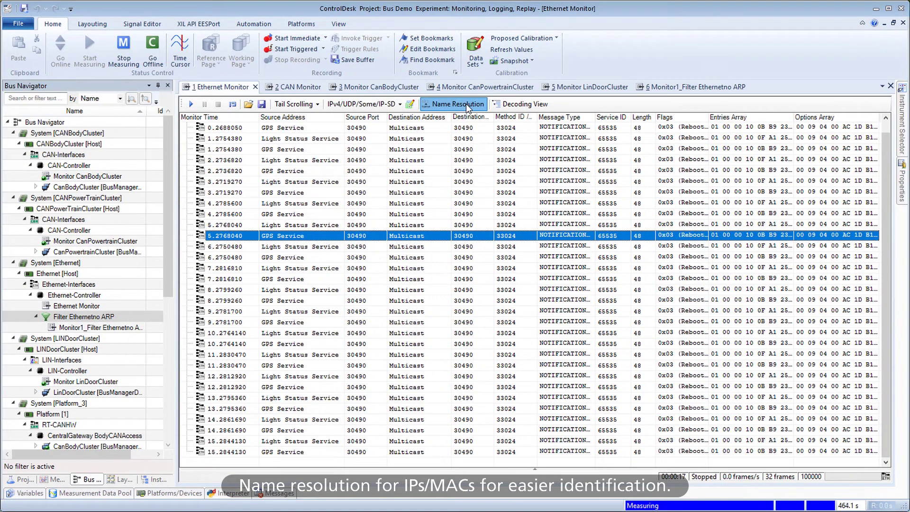
click(466, 104)
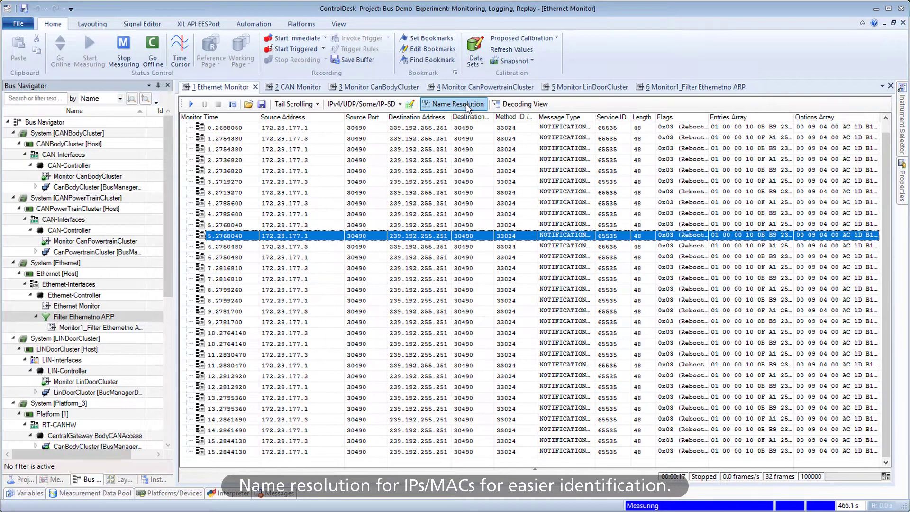
click(465, 104)
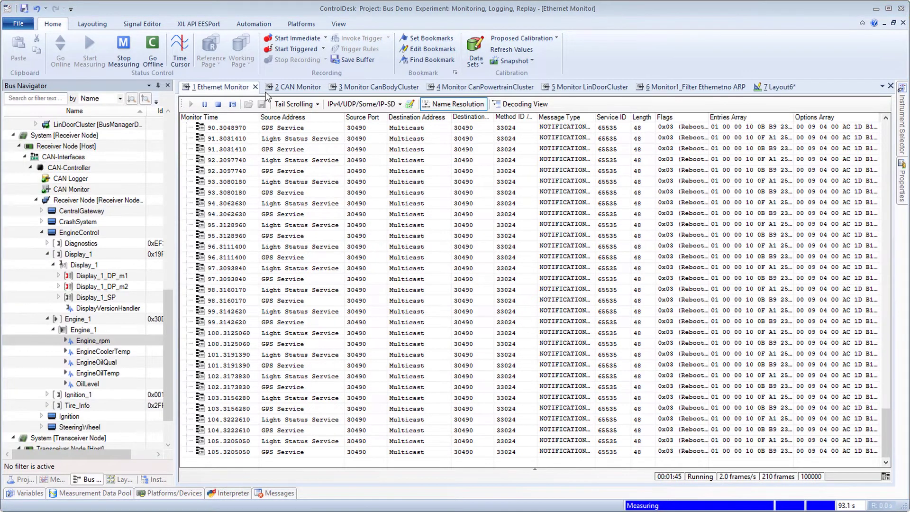
Float the Ethernet Monitor and CAN Monitor as separate windows, then go offline to stop measuring.
right_click(234, 89)
click(258, 145)
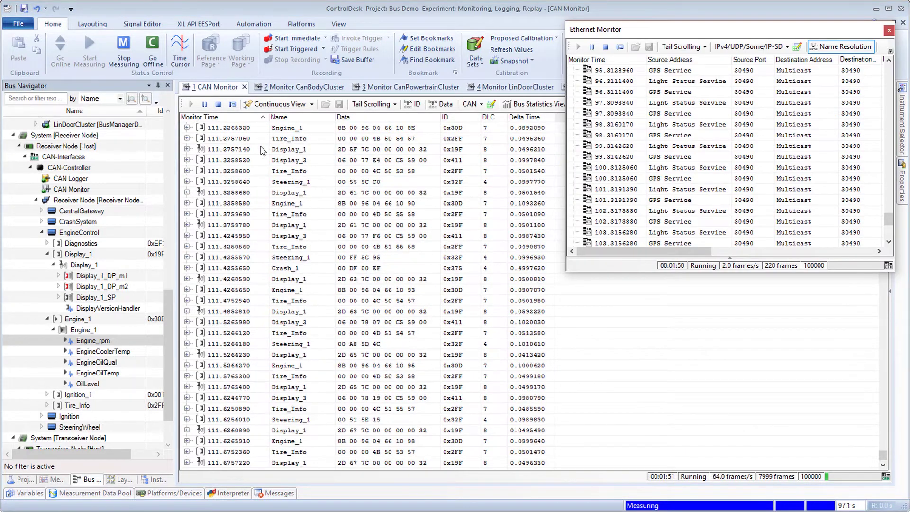
right_click(234, 88)
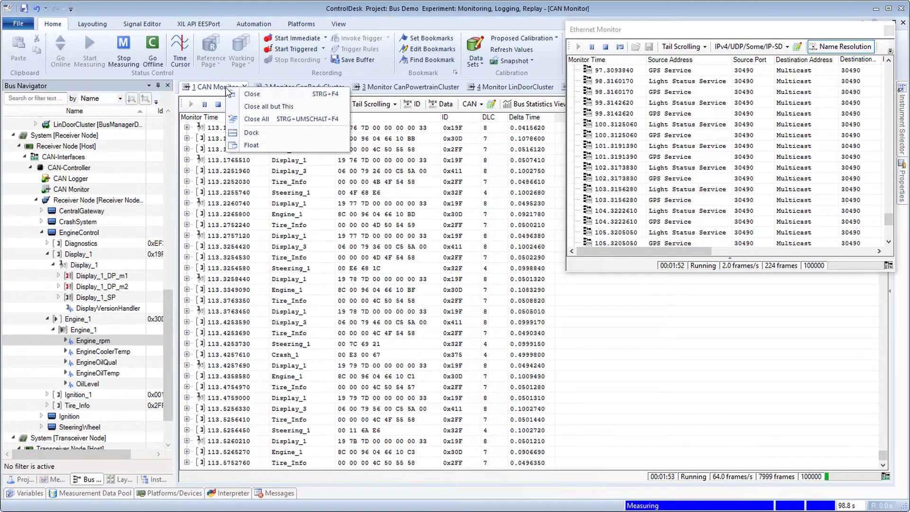
click(252, 145)
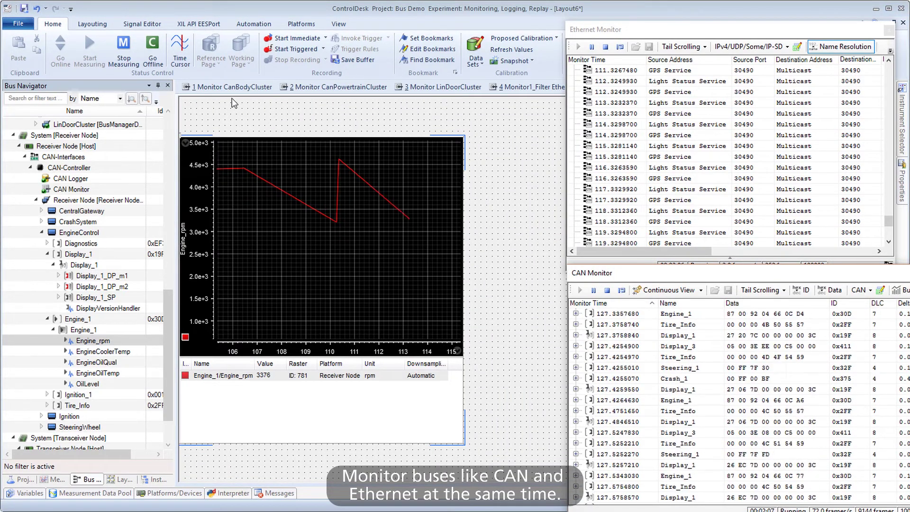
click(148, 49)
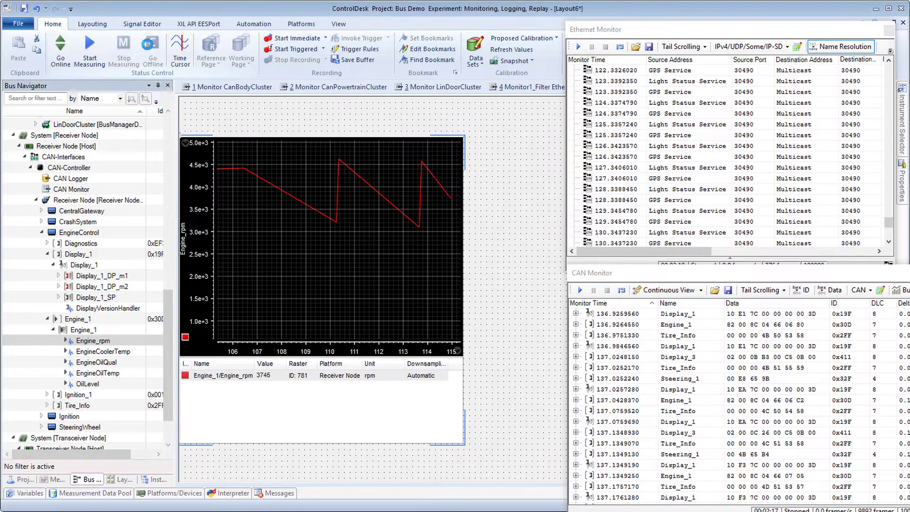
Turn on the time cursor at 111.85 s and expand the Engine_1 CAN frame showing Engine_rpm 3932.
click(182, 54)
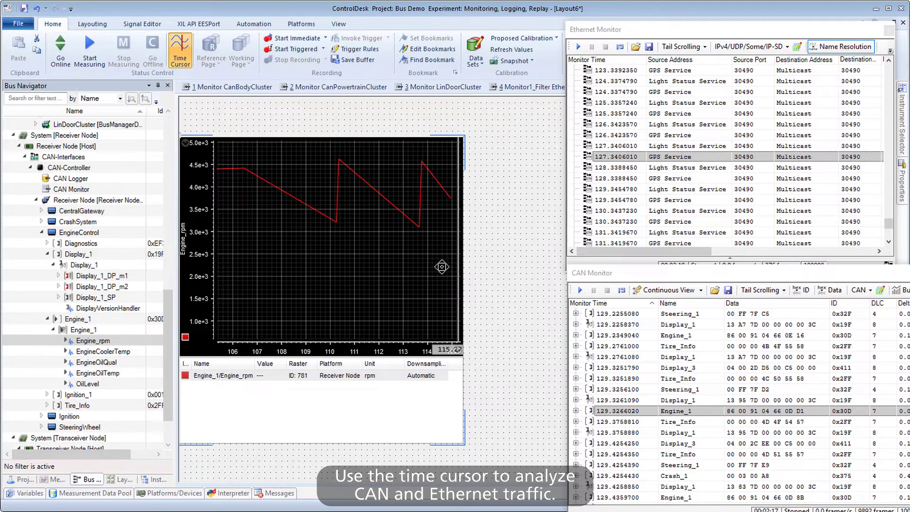
drag(454, 268, 374, 278)
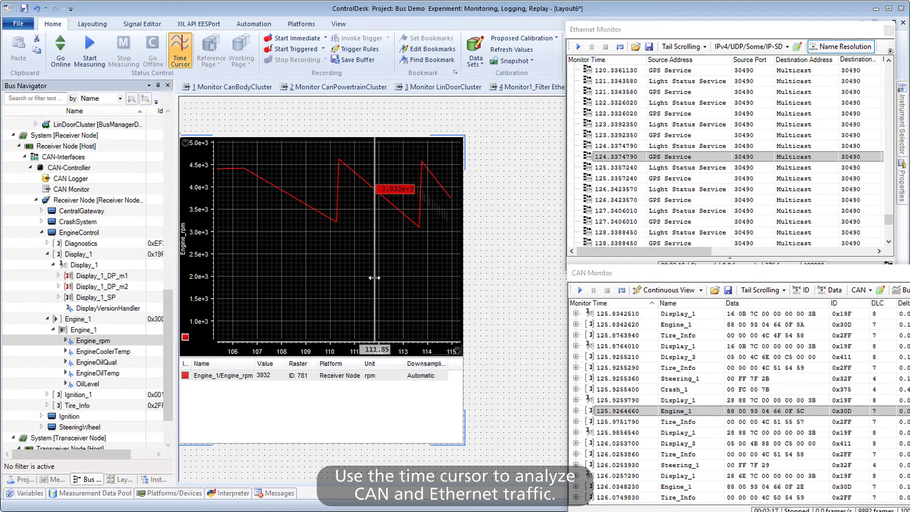
click(576, 411)
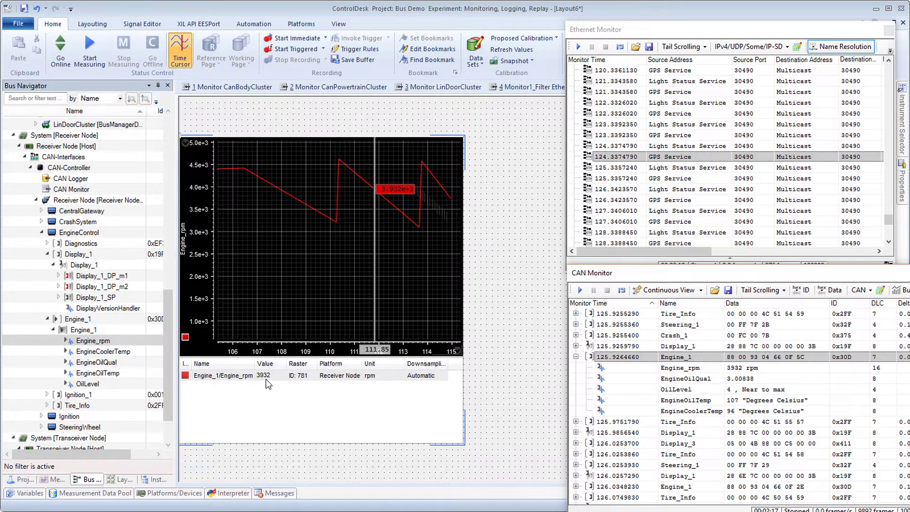
Save the Ethernet Monitor buffer as the PCAPNG log 'Ethernet Traffic' in the BusNavigator folder.
click(268, 384)
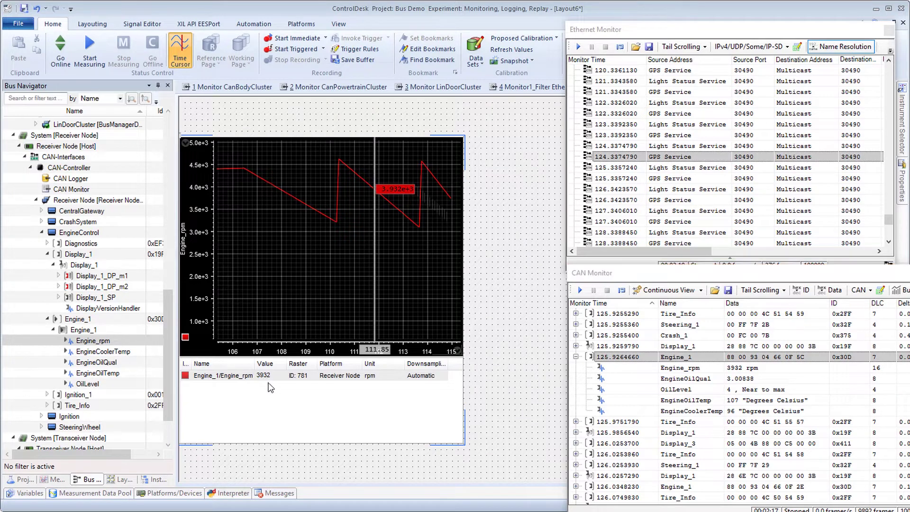
click(649, 47)
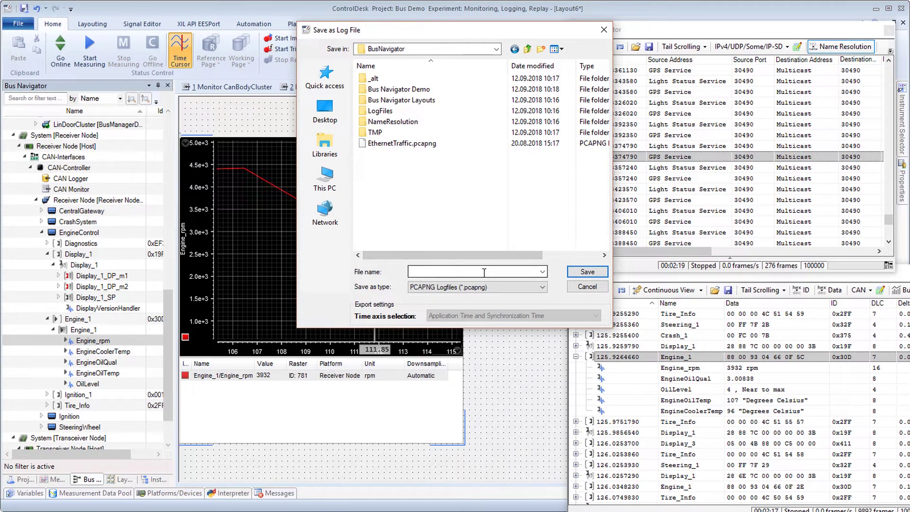
text(E)
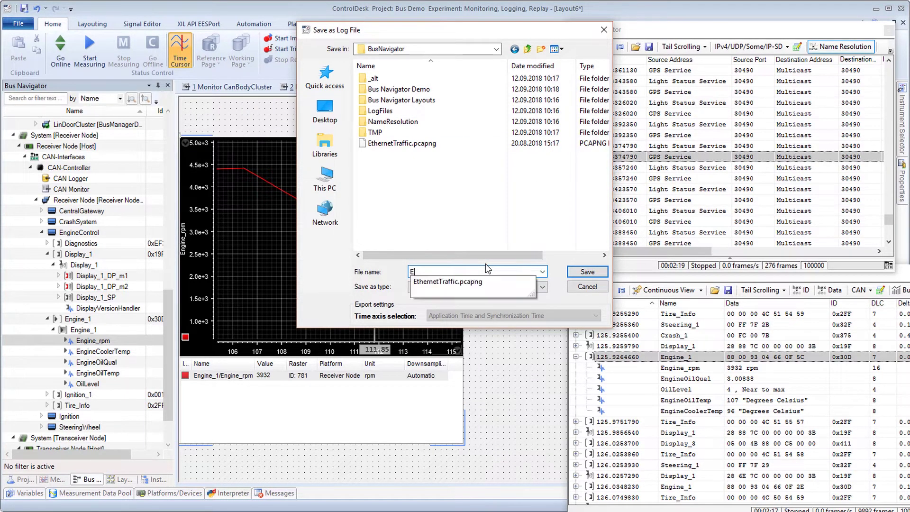
text(thernet )
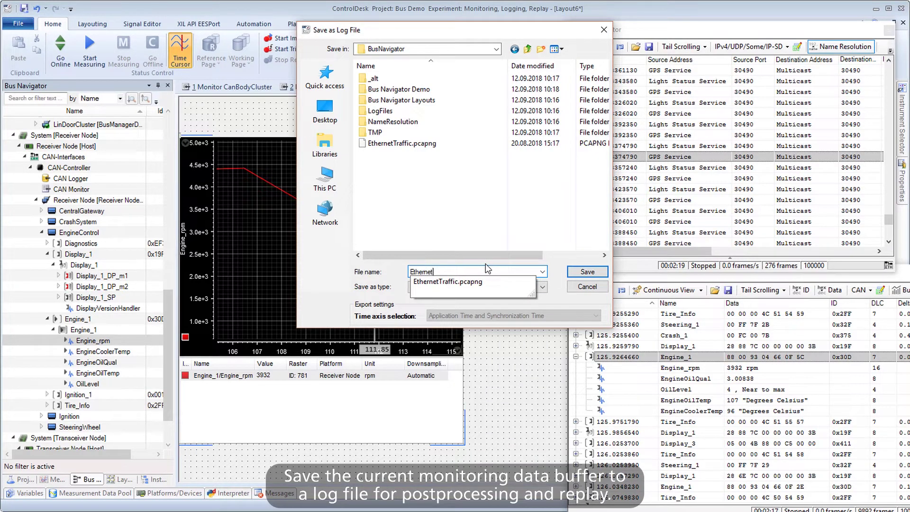
text(Traffic)
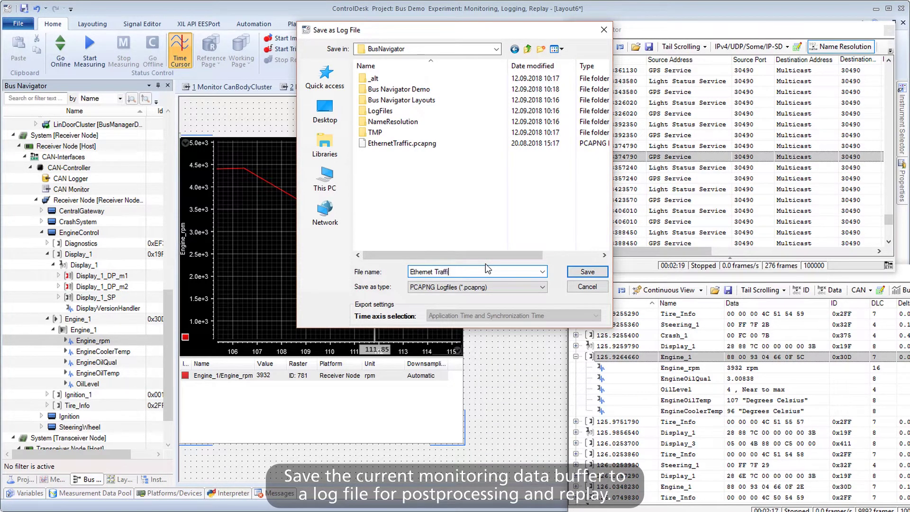
click(587, 272)
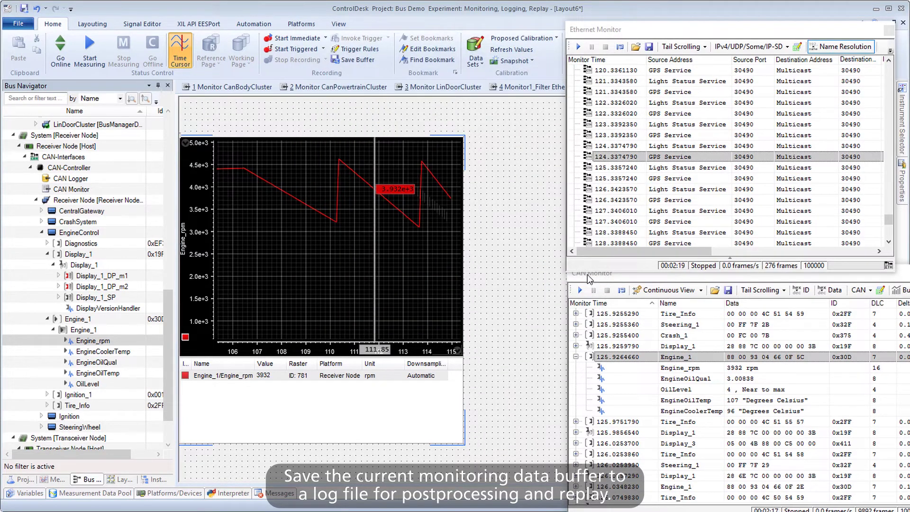